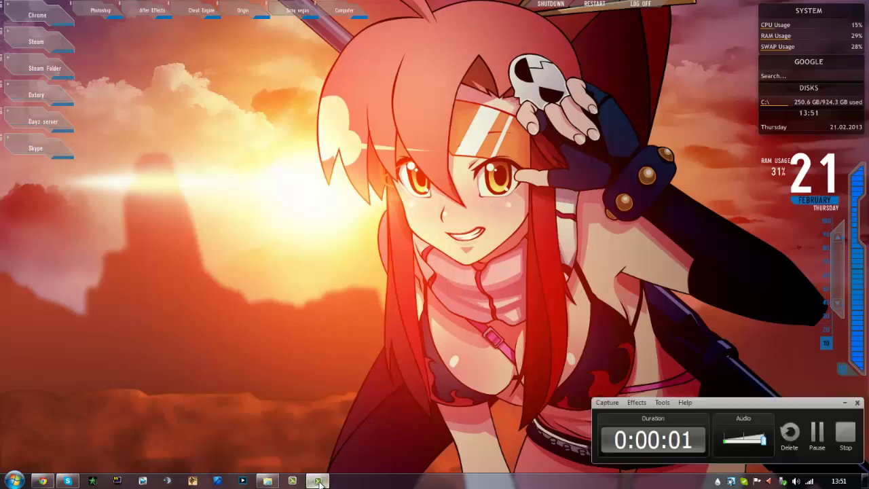
pyautogui.click(318, 482)
# Check the DayZ-Private-Server-master zip on drive G:, then bring up the GitHub repository page
pyautogui.click(267, 482)
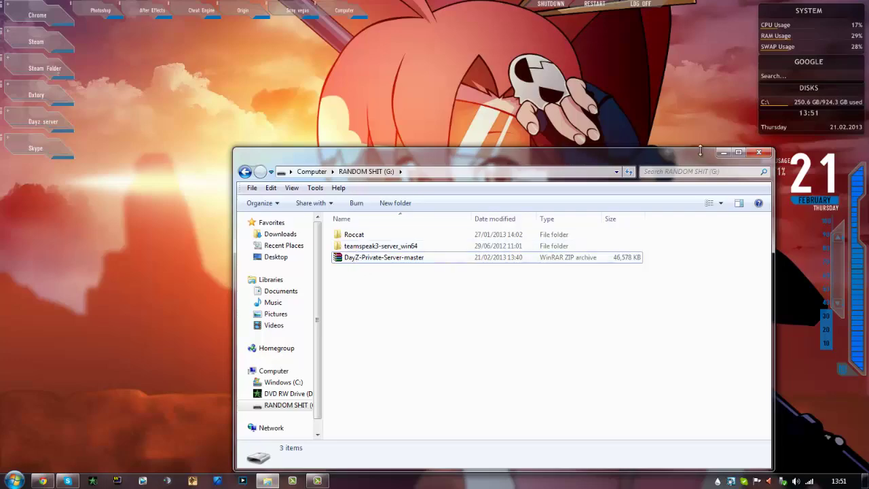
pyautogui.click(723, 152)
pyautogui.click(42, 481)
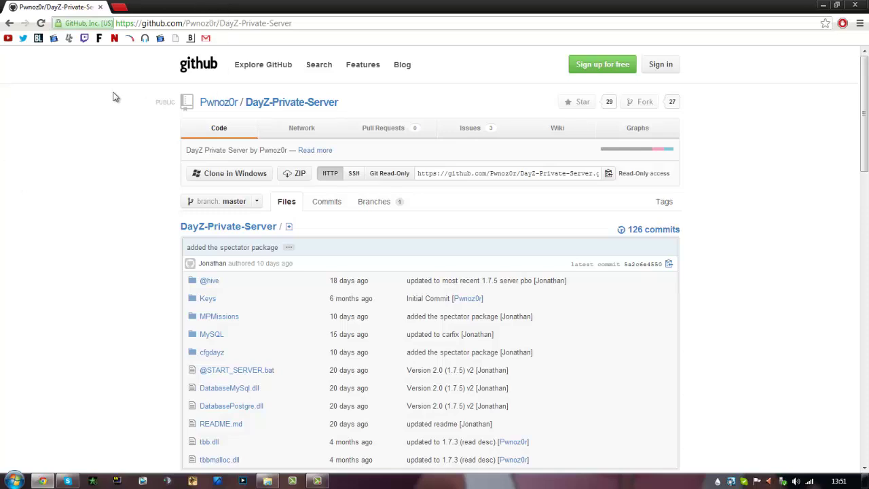
# Copy the owner name from the DayZ-Private-Server repo title and return to the GitHub tab
pyautogui.rightClick(31, 223)
pyautogui.click(51, 174)
pyautogui.rightClick(53, 172)
pyautogui.rightClick(19, 245)
pyautogui.press('Escape')
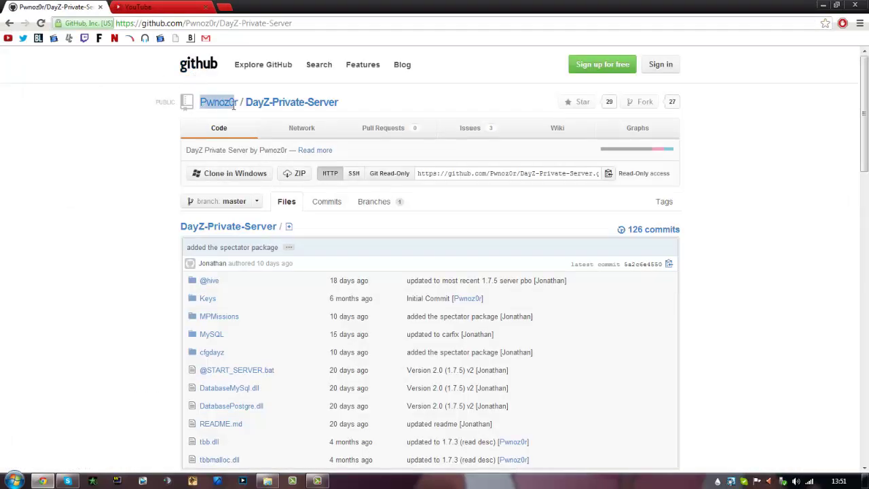
pyautogui.hotkey('ctrl', 'Tab')
# Search YouTube for the repo author, browse the channel's videos, then close the YouTube tab
pyautogui.write('Pwnoz0r')
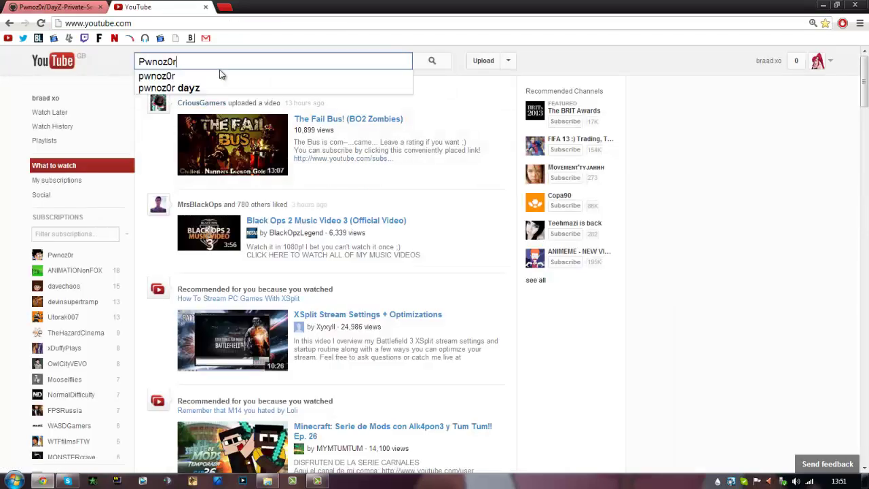
pyautogui.press('Return')
pyautogui.click(265, 125)
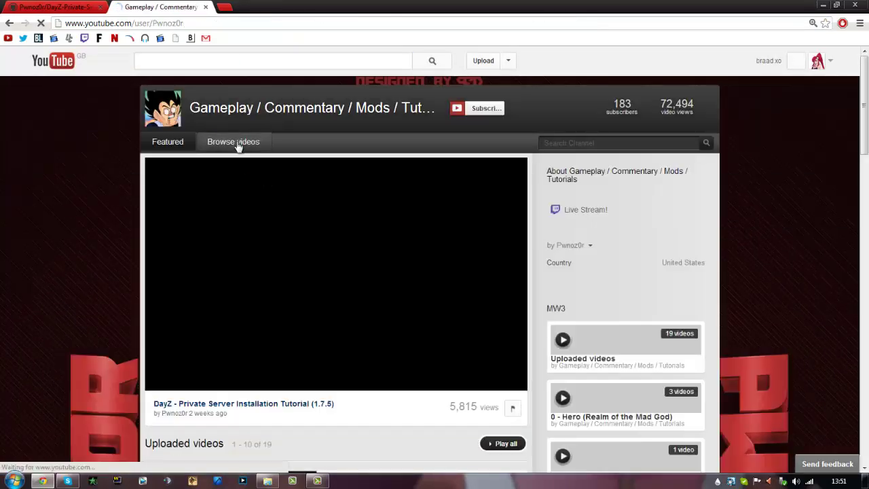
pyautogui.click(238, 145)
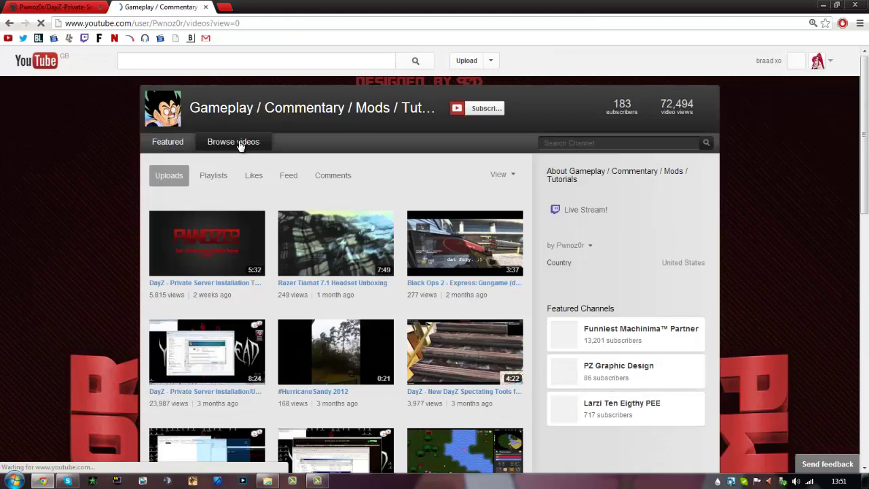
pyautogui.scroll(-8, 391, 298)
pyautogui.scroll(10, 396, 307)
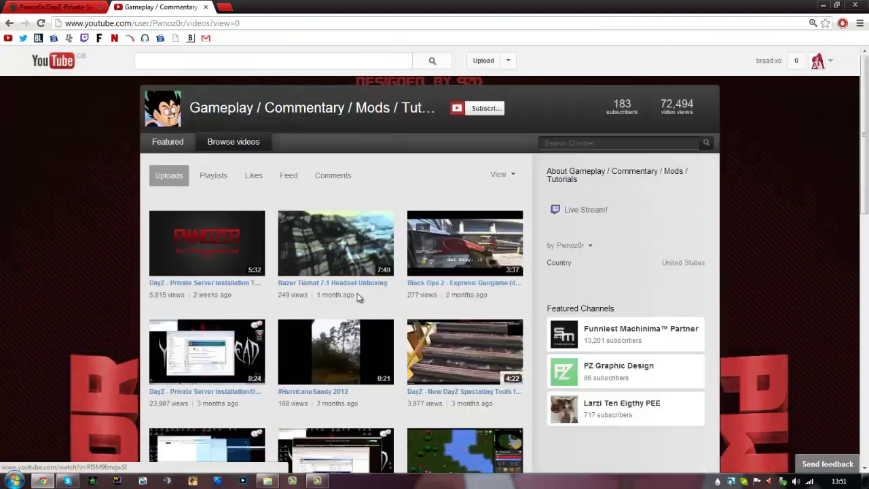
pyautogui.middleClick(166, 9)
pyautogui.click(37, 301)
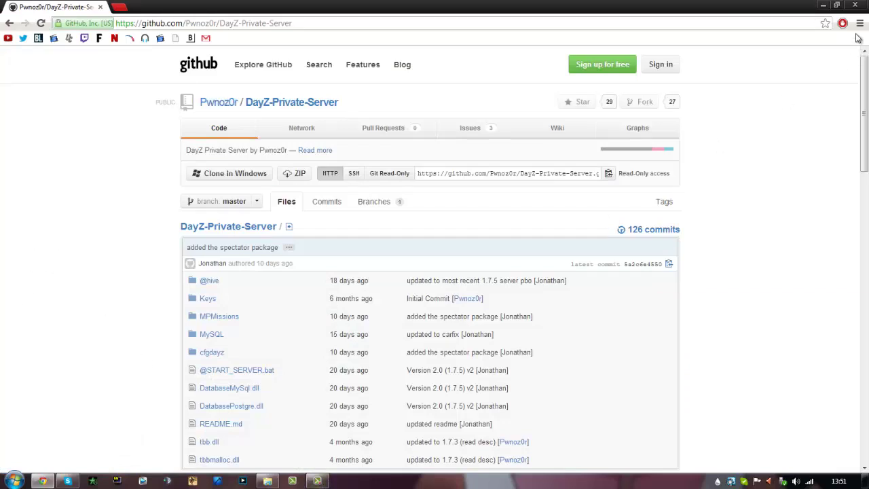
# Glance at the G: drive folder, then return to and scroll the GitHub repository page
pyautogui.click(823, 8)
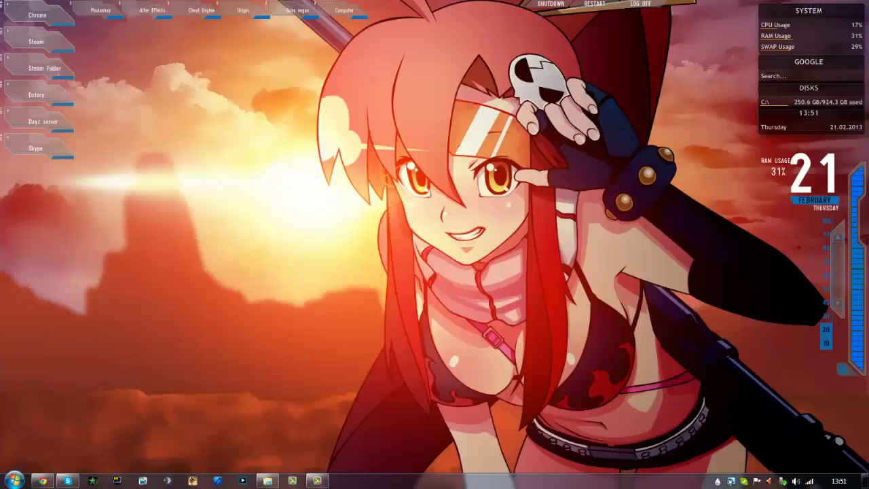
pyautogui.click(269, 481)
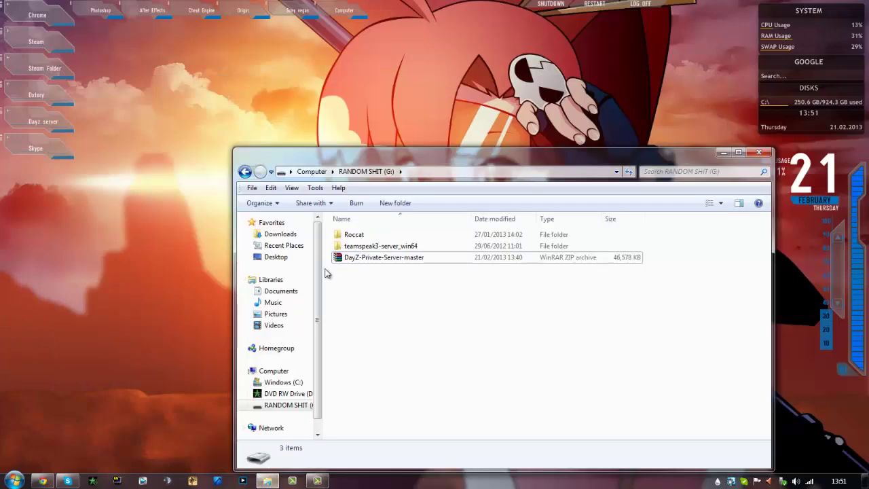
pyautogui.click(724, 152)
pyautogui.click(42, 481)
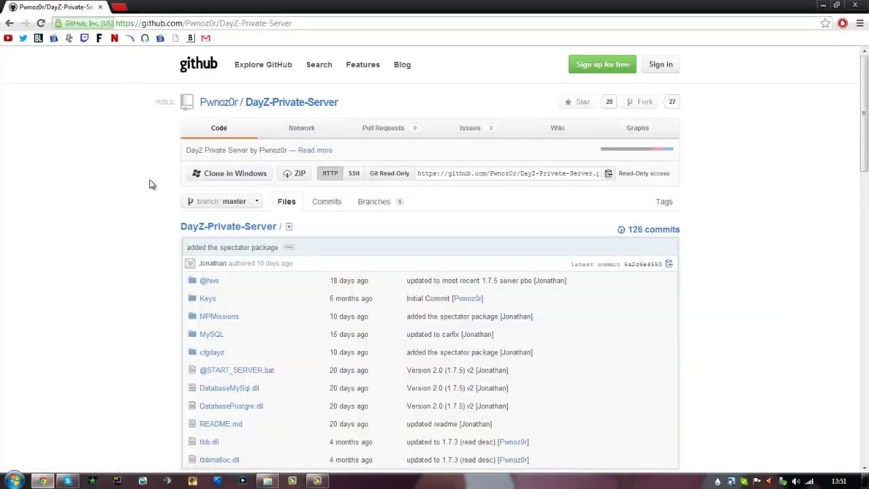
pyautogui.scroll(-3, 248, 266)
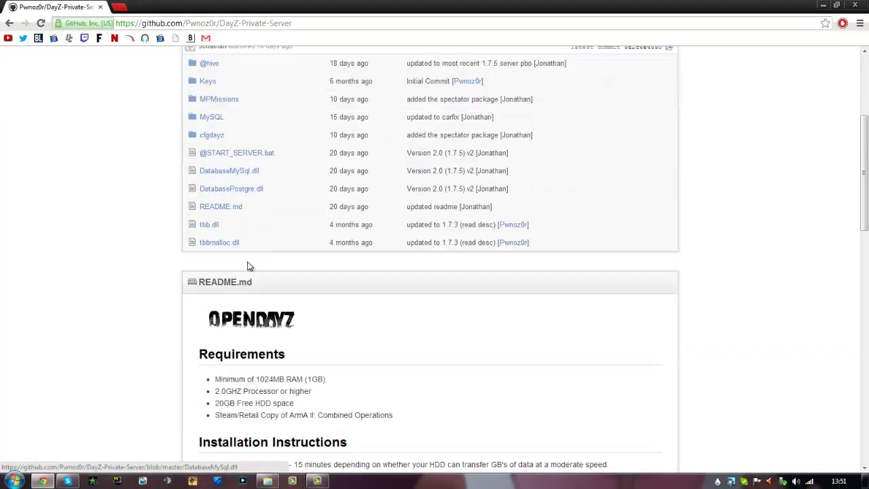
pyautogui.scroll(3, 264, 289)
pyautogui.scroll(-2, 268, 380)
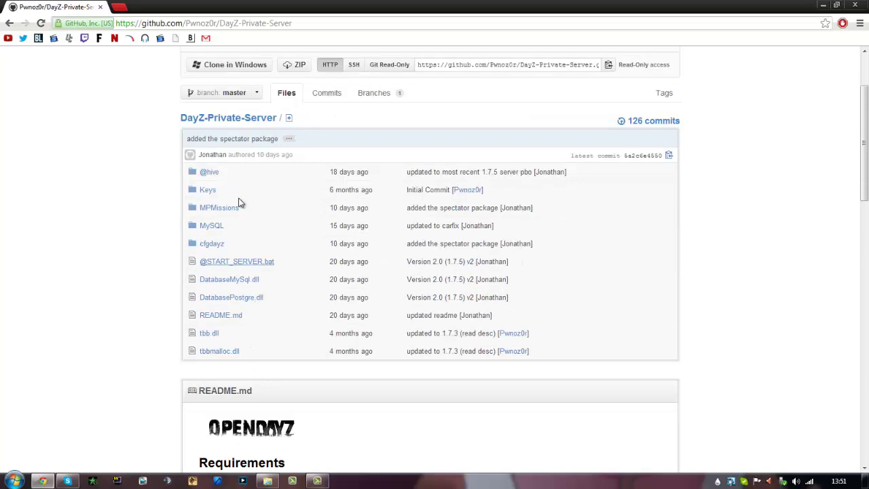
pyautogui.scroll(2, 239, 203)
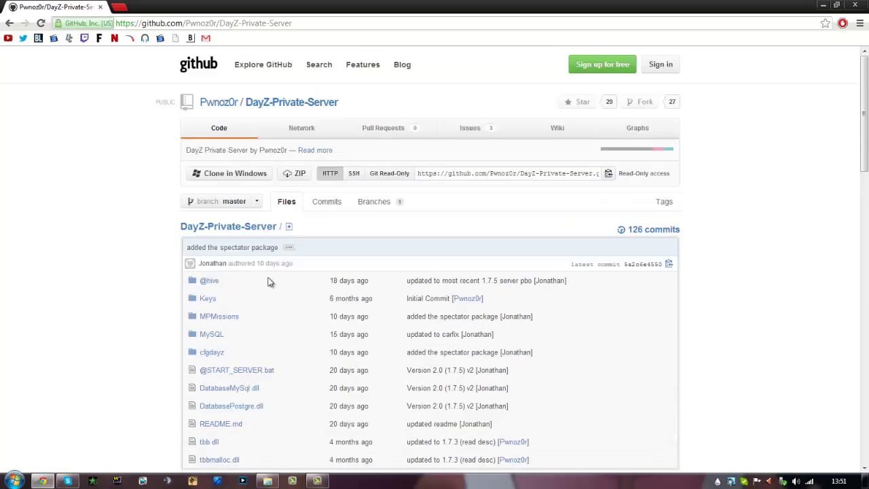
# Start the repository ZIP download, cancel it, and bring back the G: drive folder
pyautogui.click(299, 175)
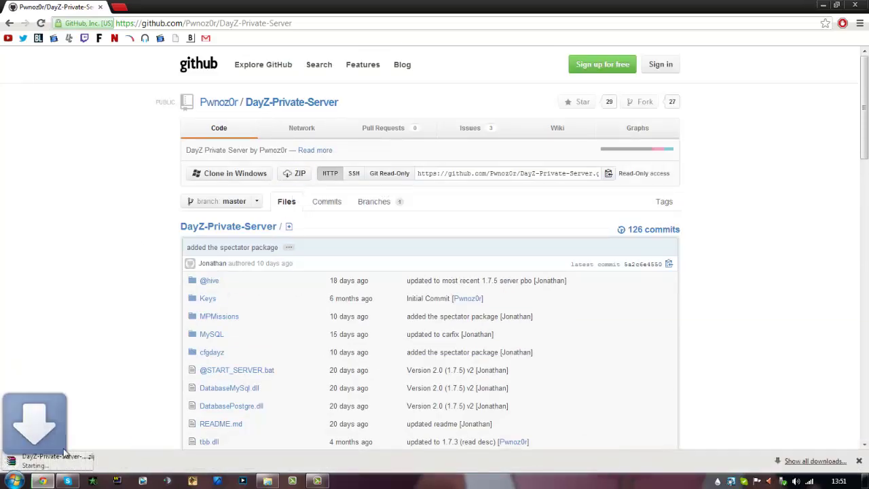
pyautogui.click(112, 459)
pyautogui.click(126, 444)
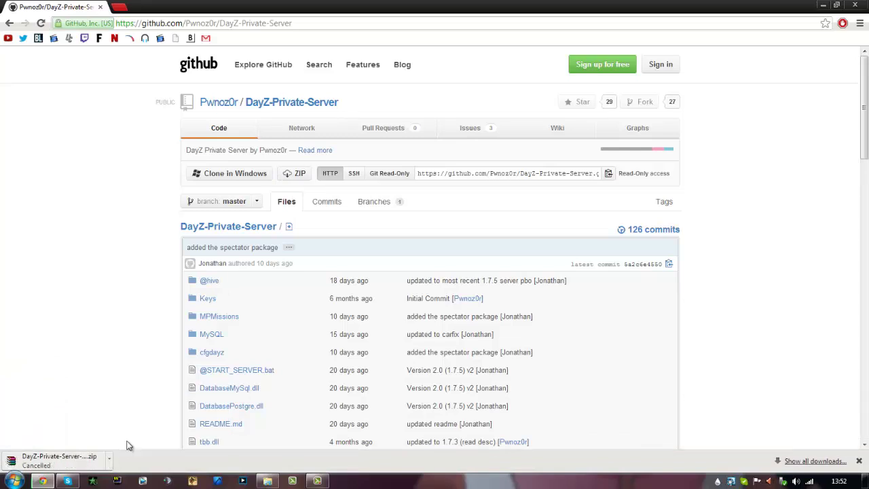
pyautogui.click(268, 481)
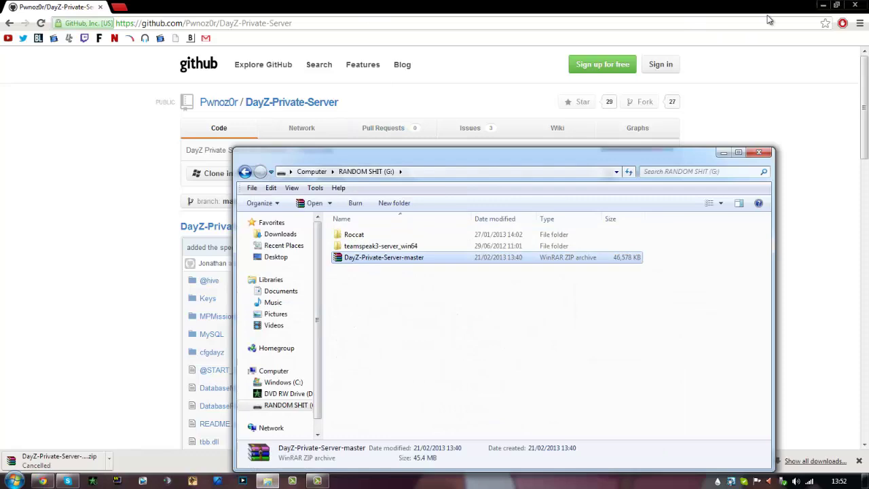
# Open DayZ-Private-Server-master.zip in WinRAR, peek into cfgdayz, then return to the master folder
pyautogui.click(823, 4)
pyautogui.doubleClick(368, 258)
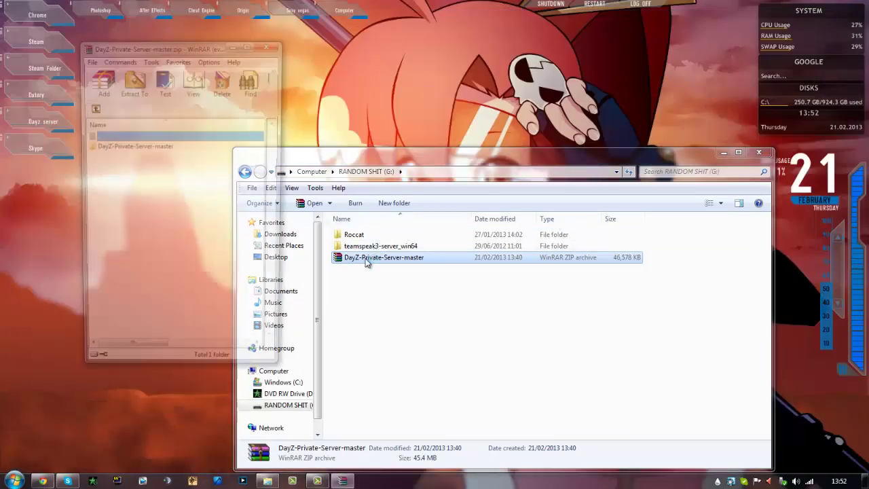
pyautogui.moveTo(204, 42); pyautogui.dragTo(668, 52)
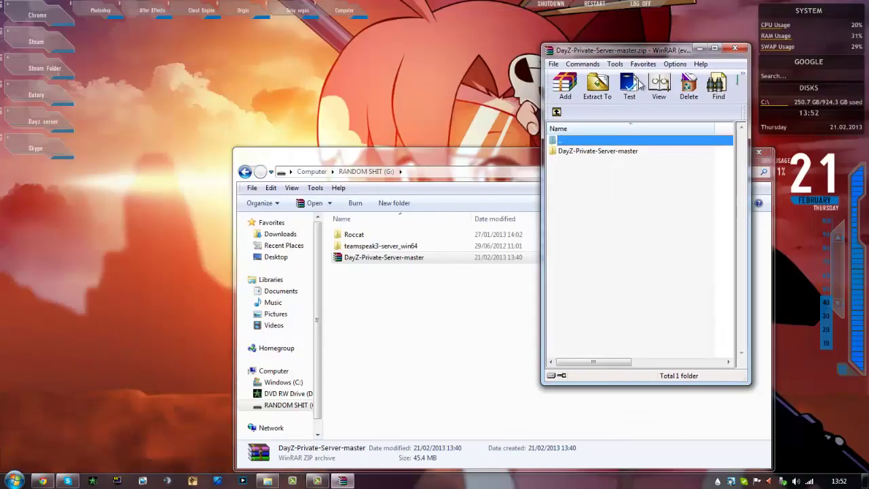
pyautogui.doubleClick(602, 151)
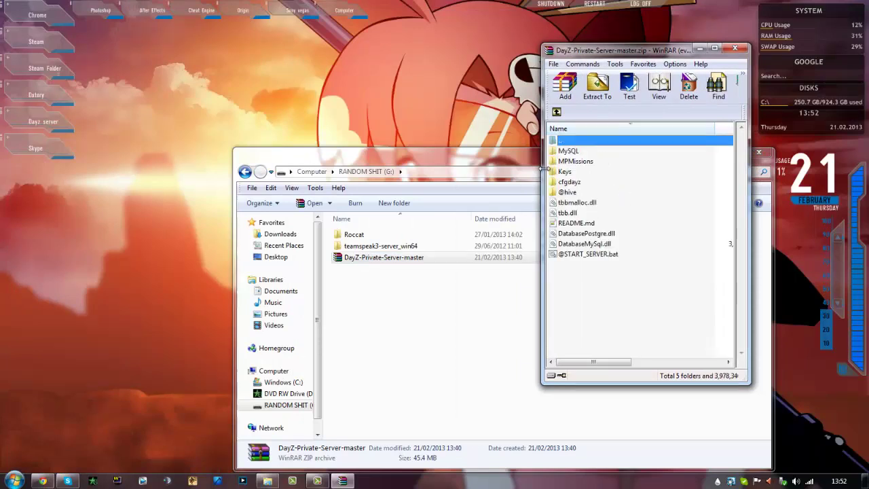
pyautogui.moveTo(631, 300); pyautogui.dragTo(571, 159)
pyautogui.click(576, 161)
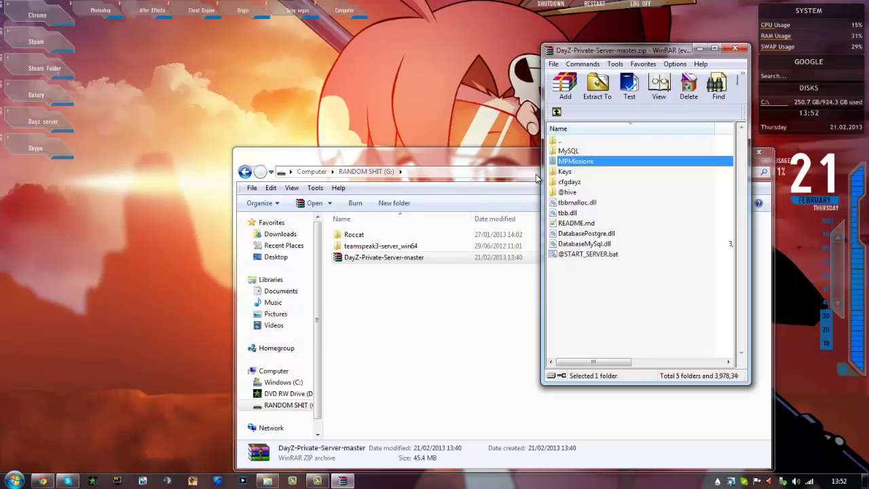
pyautogui.doubleClick(574, 182)
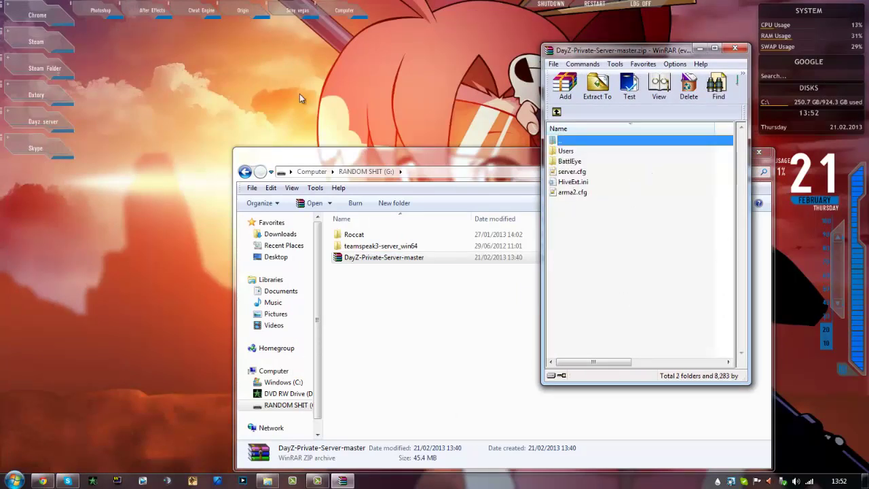
pyautogui.click(556, 111)
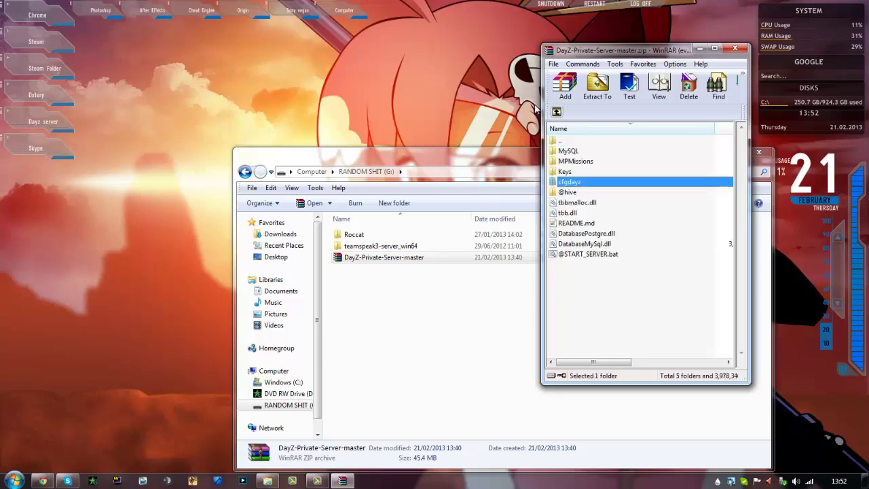
# Browse to C:\Program Files (x86)\Steam\steamapps\common\Arma 2 Operation Arrowhead
pyautogui.click(42, 73)
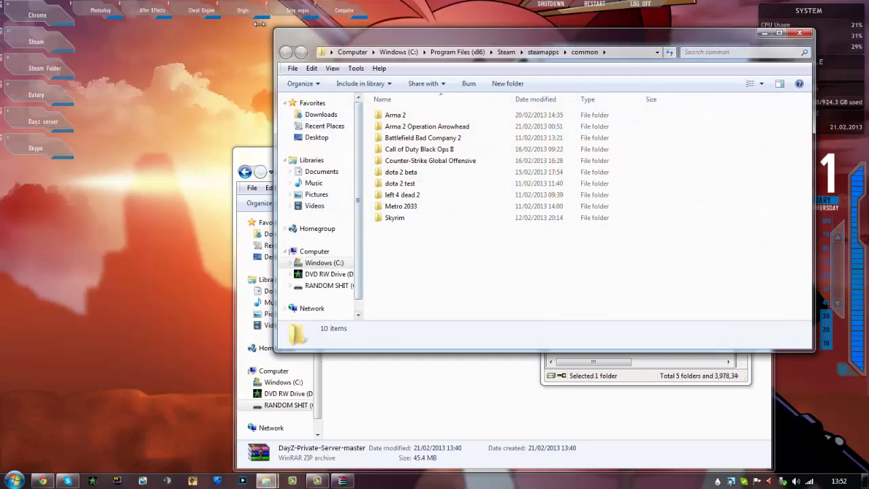
pyautogui.moveTo(368, 44); pyautogui.dragTo(114, 28)
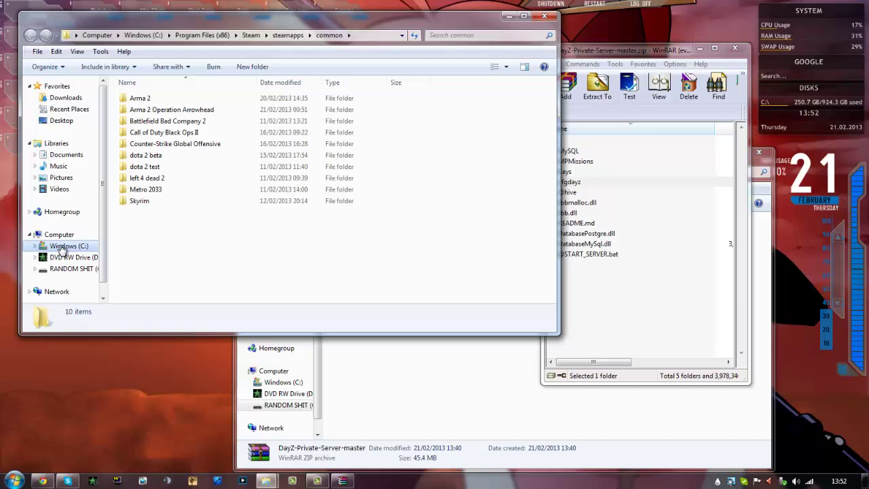
pyautogui.click(69, 246)
pyautogui.doubleClick(153, 154)
pyautogui.scroll(-8, 163, 158)
pyautogui.click(165, 149)
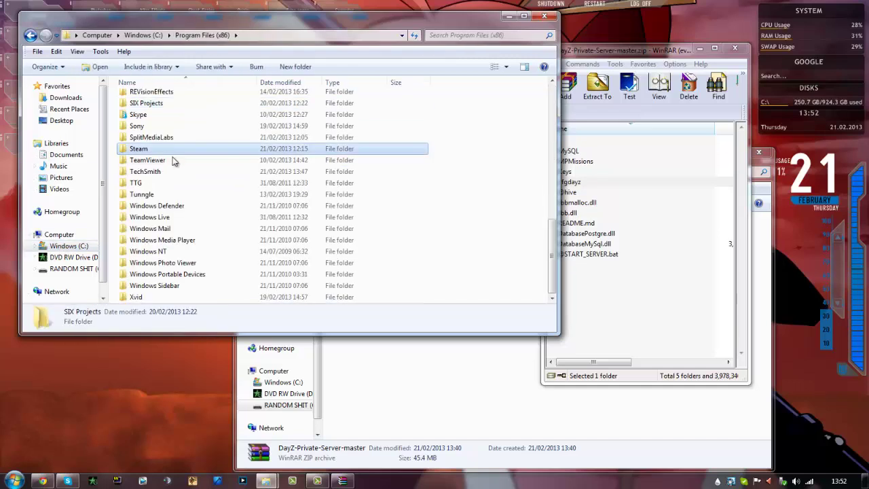
pyautogui.doubleClick(166, 149)
pyautogui.scroll(-1, 163, 244)
pyautogui.doubleClick(157, 246)
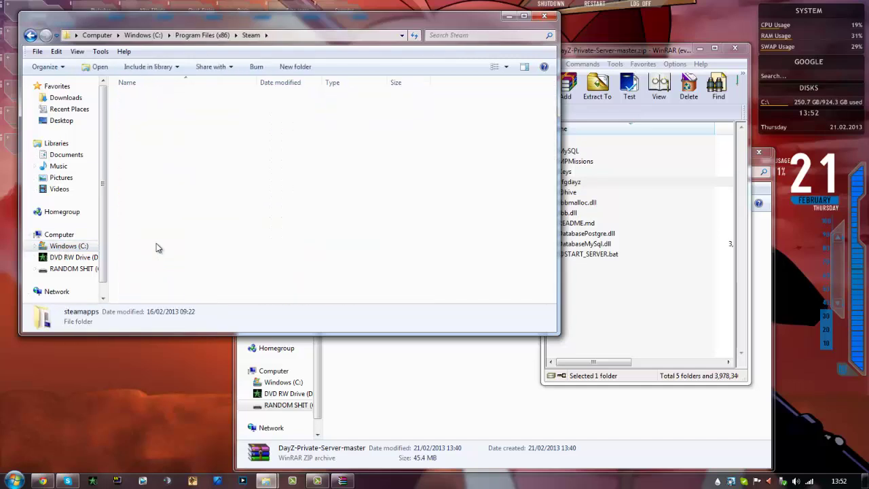
pyautogui.doubleClick(162, 100)
pyautogui.doubleClick(170, 110)
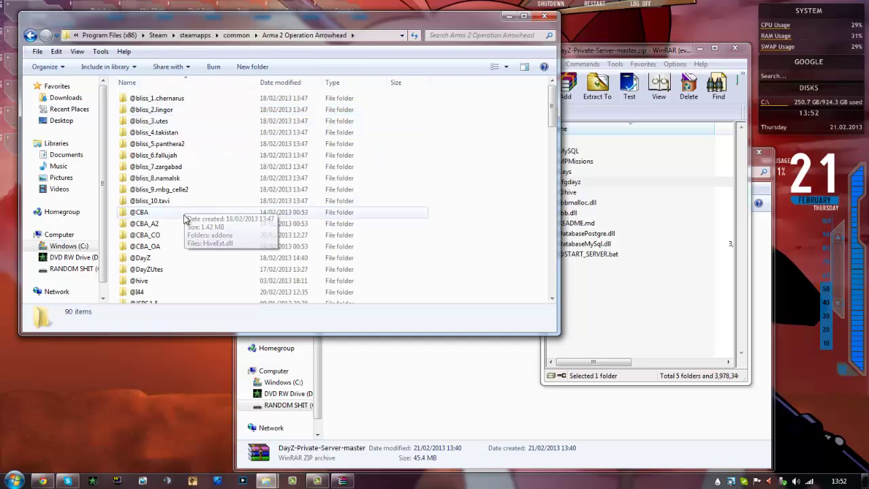
pyautogui.scroll(-5, 183, 216)
# Move the archive's server files into the Arma 2 game folder and pick out cfgdayz
pyautogui.moveTo(639, 299); pyautogui.dragTo(586, 287)
pyautogui.click(462, 345)
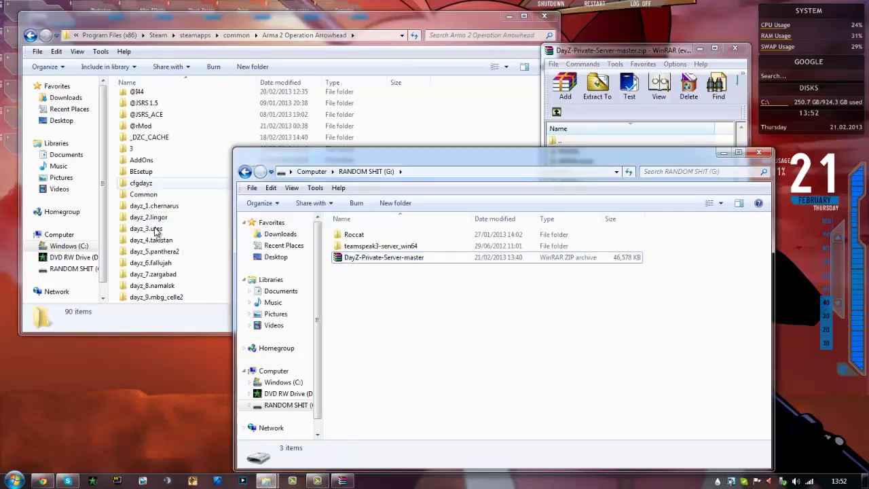
pyautogui.click(510, 116)
pyautogui.scroll(-1, 170, 163)
pyautogui.click(163, 149)
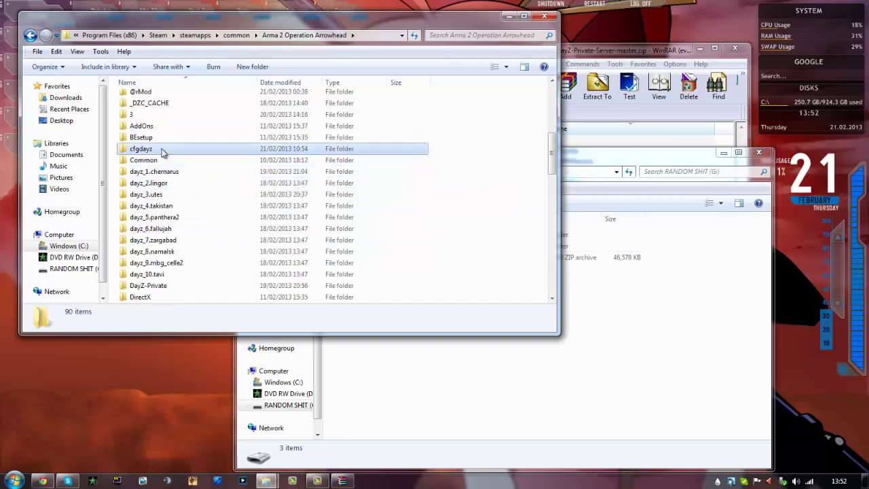
pyautogui.scroll(-8, 189, 245)
pyautogui.scroll(8, 189, 245)
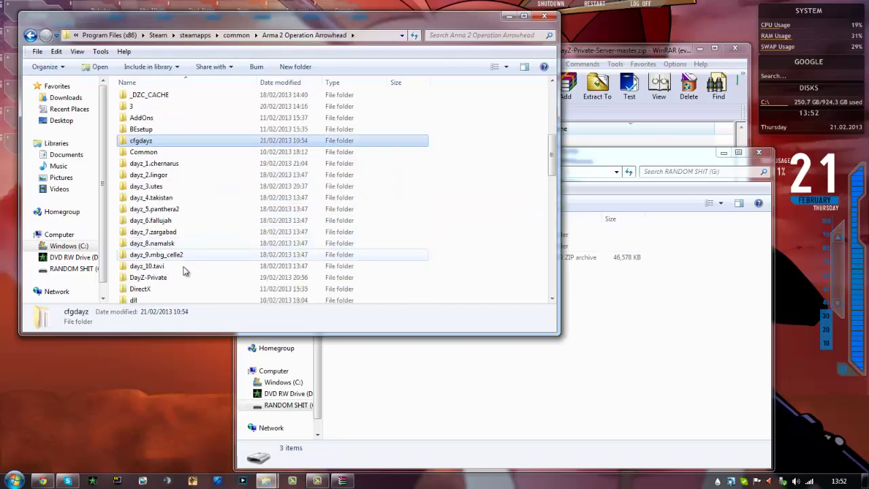
# Permanently delete the DayZ-Private-Server-master zip from drive G:
pyautogui.click(486, 396)
pyautogui.click(373, 257)
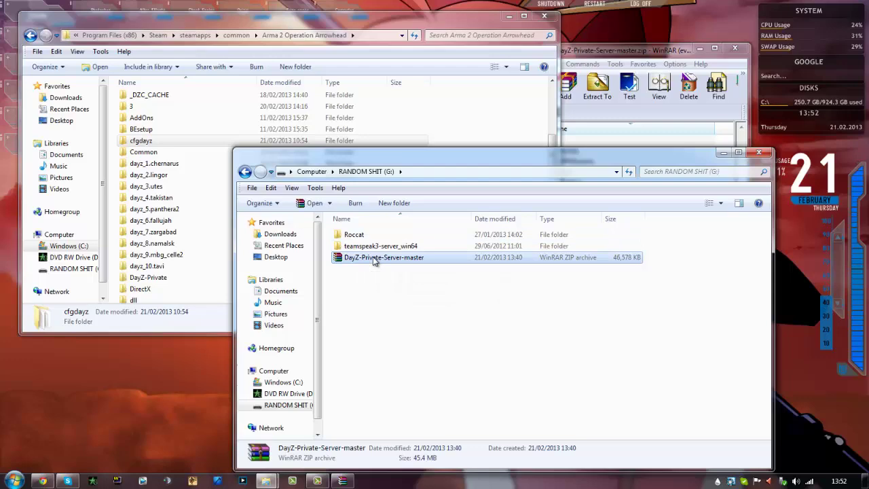
pyautogui.press('Delete')
pyautogui.click(475, 286)
pyautogui.click(724, 152)
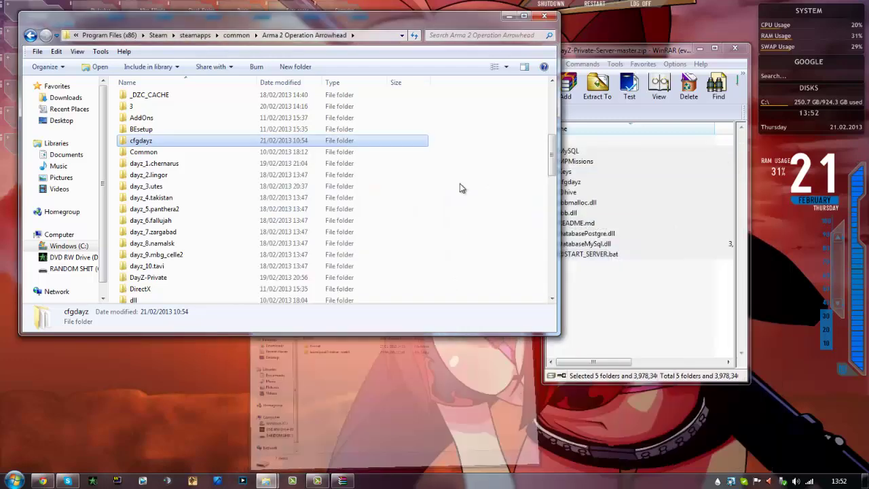
# Open the cfgdayz folder and open server.cfg for editing
pyautogui.scroll(2, 197, 196)
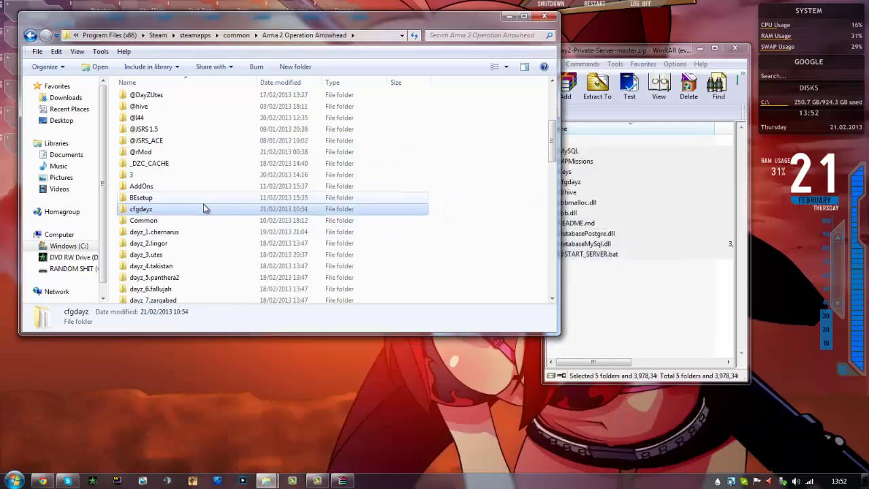
pyautogui.doubleClick(149, 212)
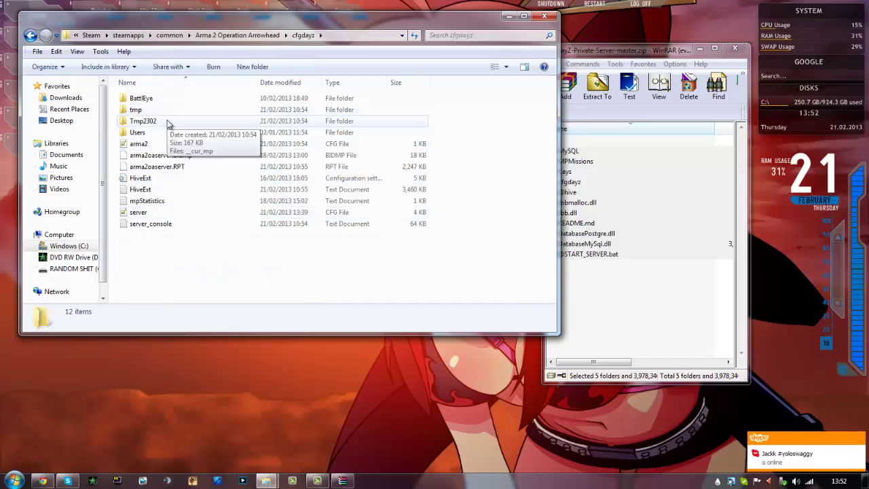
pyautogui.rightClick(152, 178)
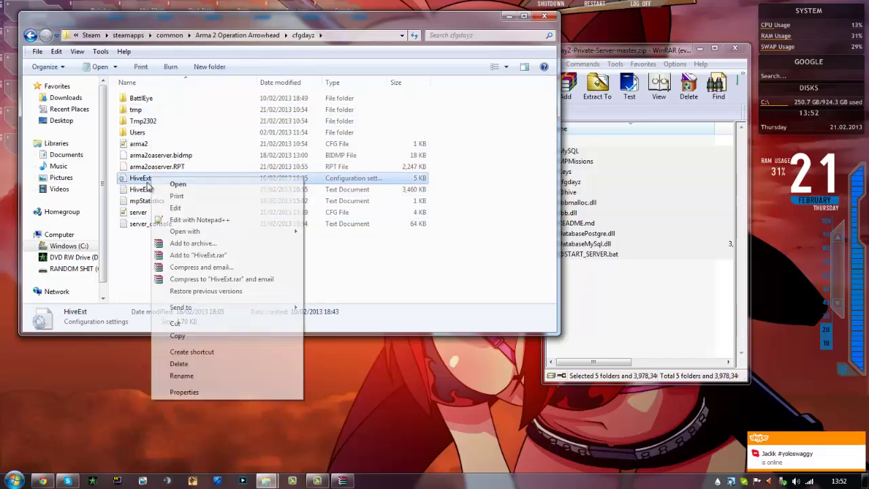
pyautogui.click(132, 189)
pyautogui.click(148, 214)
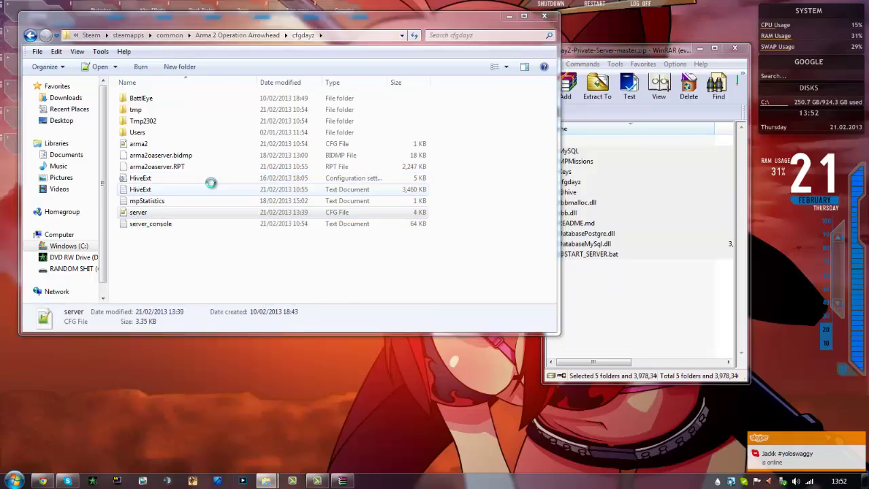
# Maximize server.cfg and review the 'Hunger Games' server name and the password values
pyautogui.click(650, 19)
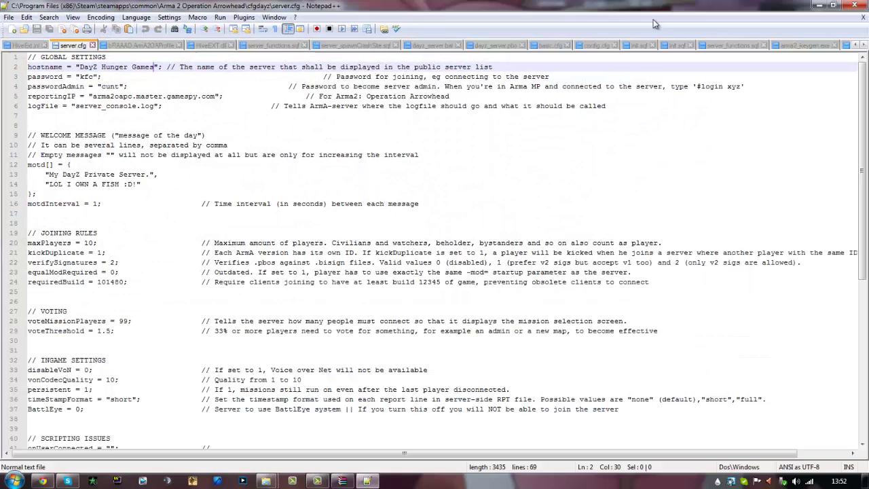
pyautogui.scroll(1, 237, 73)
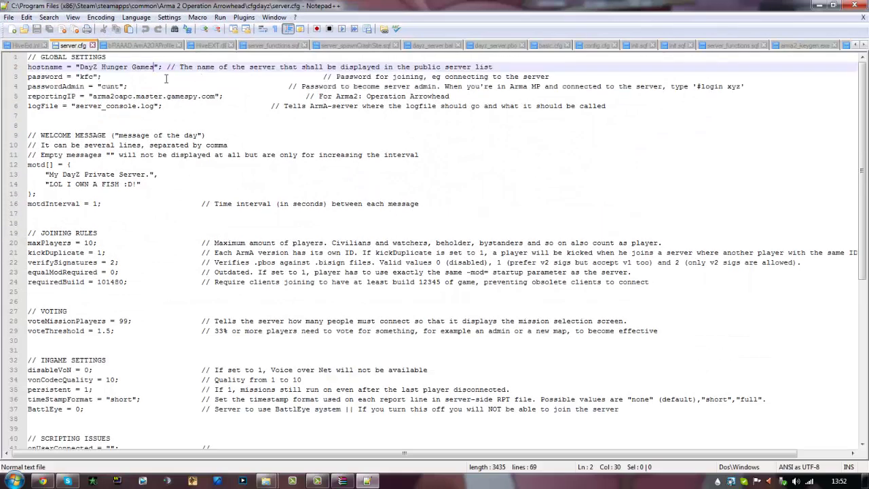
pyautogui.doubleClick(84, 76)
pyautogui.doubleClick(110, 86)
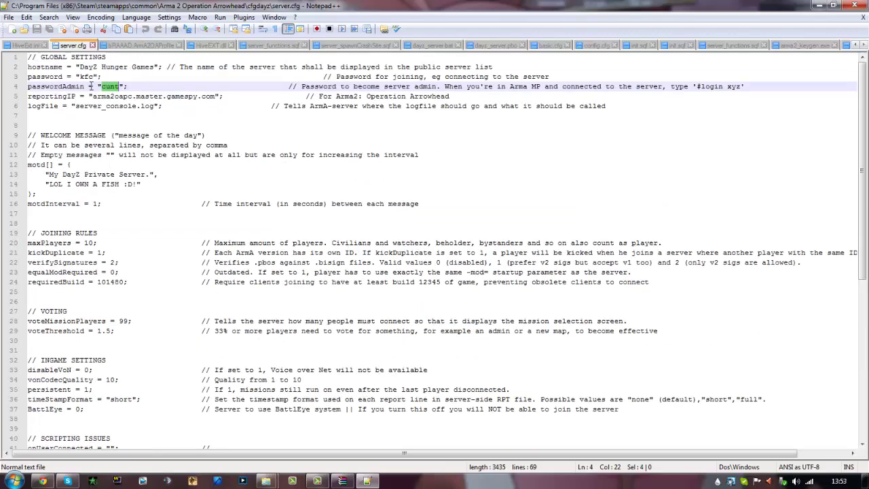
pyautogui.moveTo(103, 67); pyautogui.dragTo(157, 68)
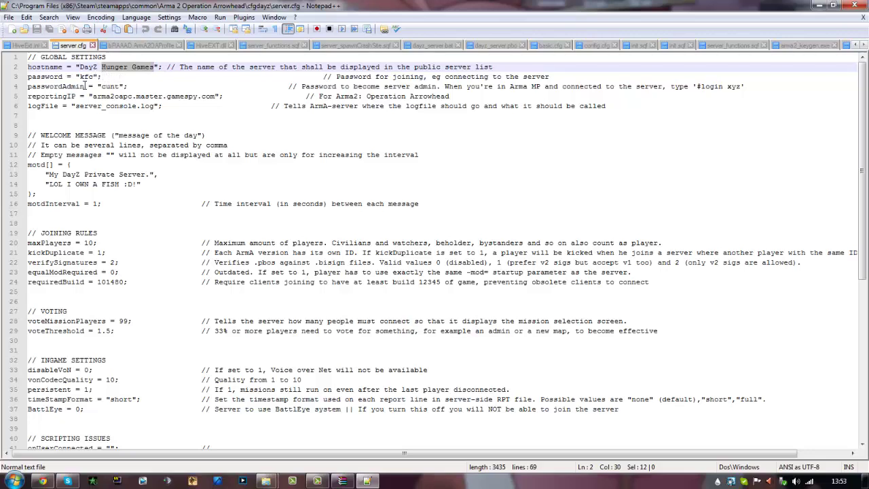
pyautogui.moveTo(76, 77); pyautogui.dragTo(121, 87)
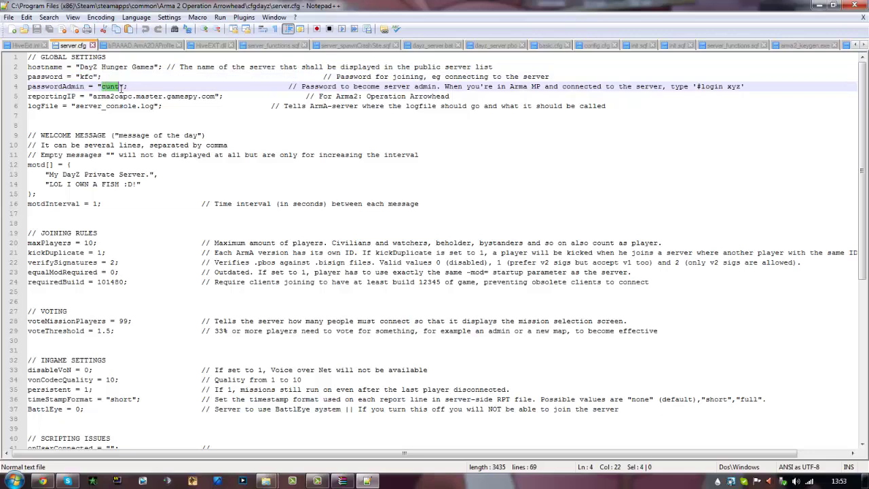
# Replace the first welcome message with 'Bonjour' and start retyping the second as 'c======'
pyautogui.moveTo(68, 98); pyautogui.dragTo(80, 129)
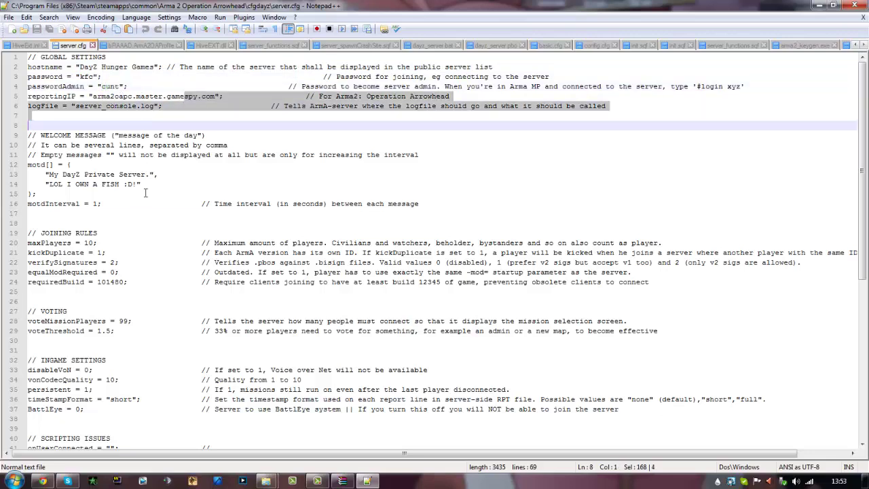
pyautogui.moveTo(146, 193); pyautogui.dragTo(146, 173)
pyautogui.click(52, 184)
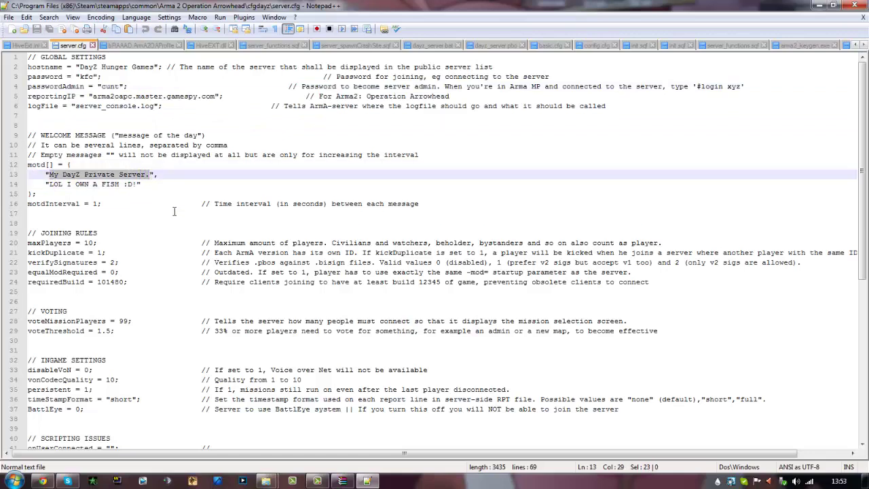
pyautogui.write('Bonjour')
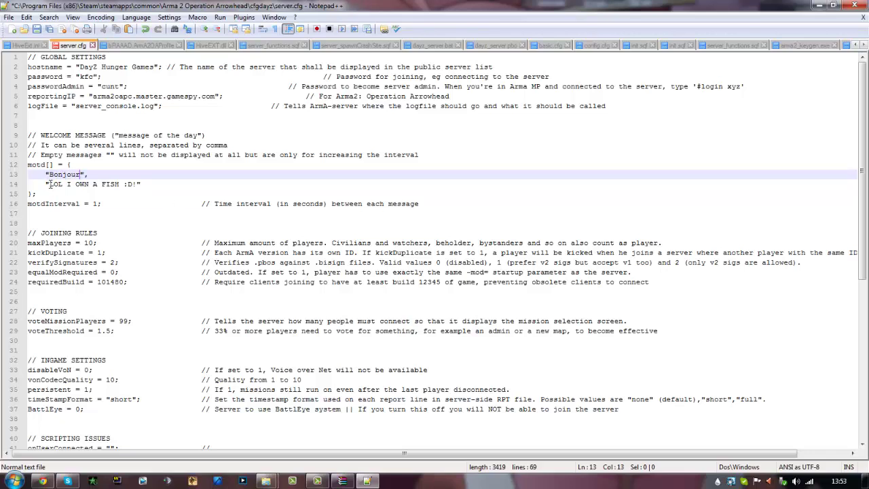
pyautogui.moveTo(49, 184); pyautogui.dragTo(127, 184)
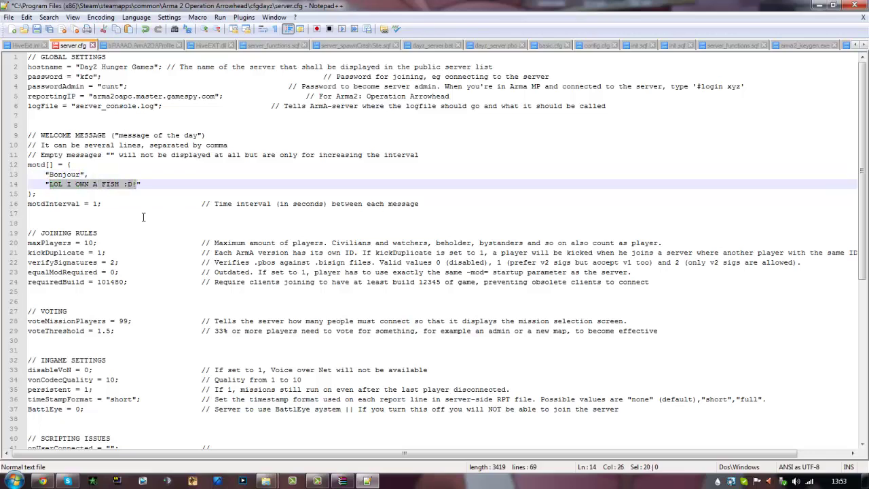
pyautogui.press('BackSpace')
pyautogui.write('c')
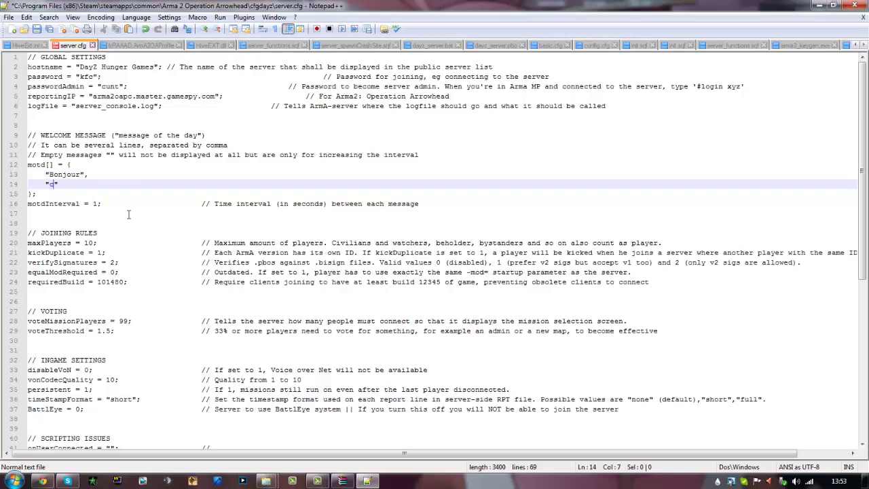
pyautogui.write('=========3')
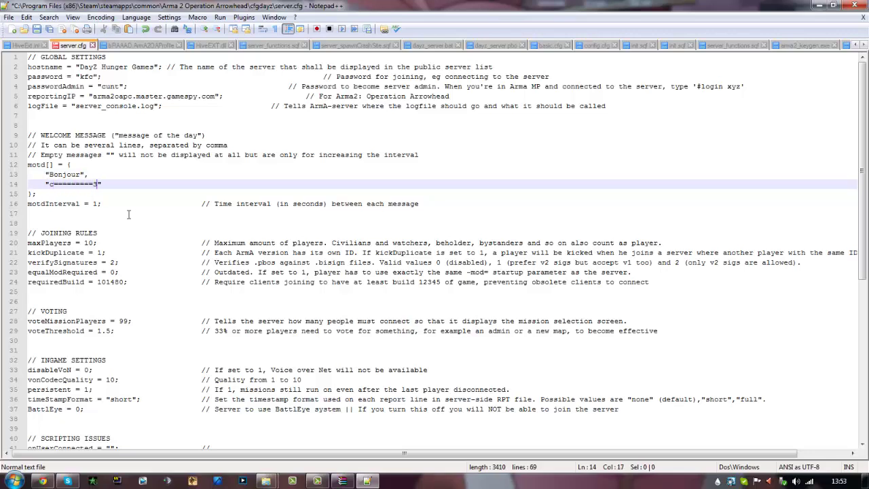
# Review maxPlayers 10, the joining rules, disableVoN and vonCodecQuality 10 settings
pyautogui.scroll(-1, 82, 218)
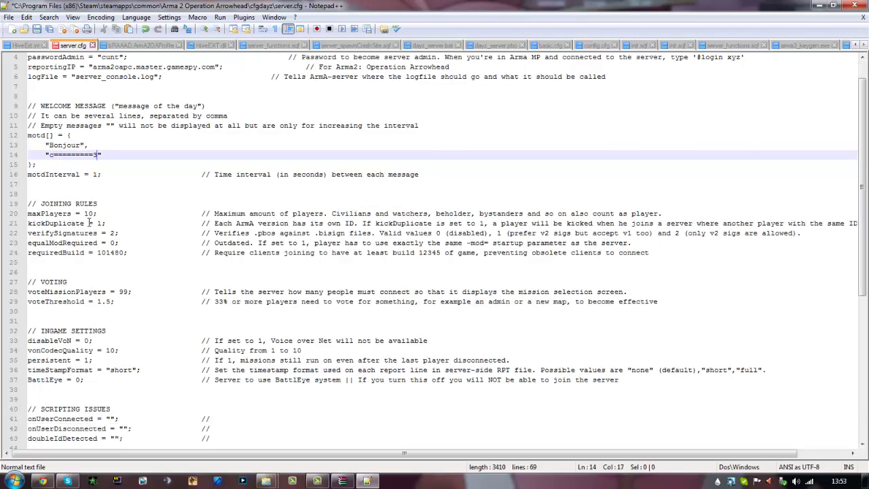
pyautogui.scroll(-2, 79, 234)
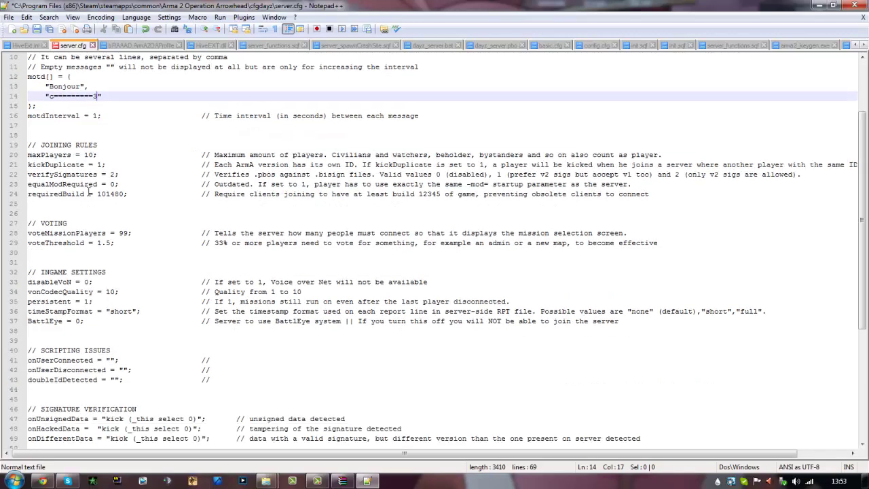
pyautogui.moveTo(86, 155); pyautogui.dragTo(95, 156)
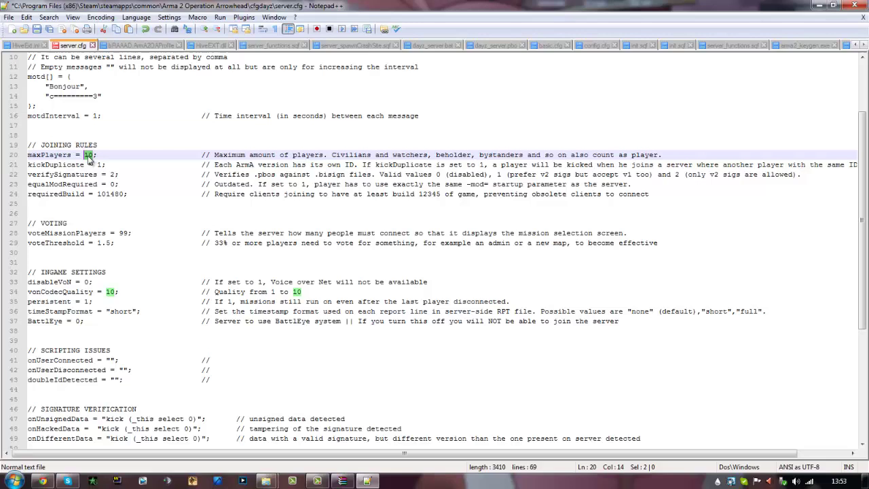
pyautogui.click(91, 157)
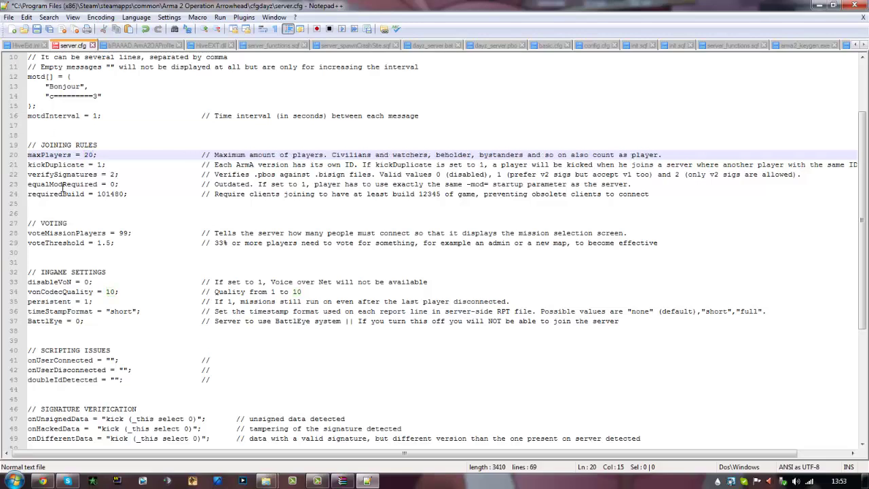
pyautogui.moveTo(114, 217); pyautogui.dragTo(91, 175)
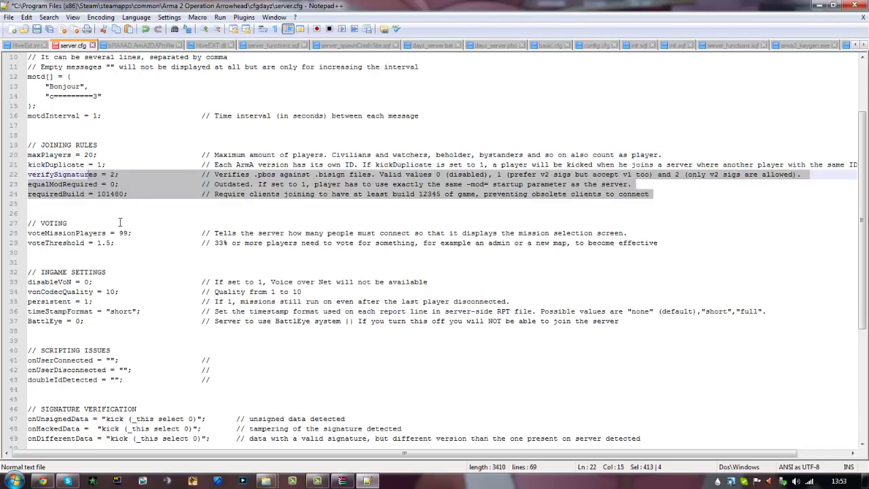
pyautogui.click(121, 216)
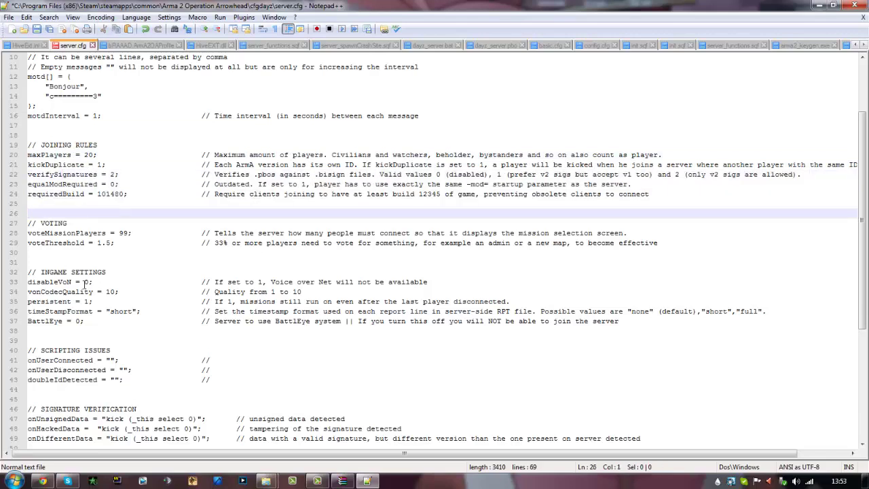
pyautogui.doubleClick(87, 282)
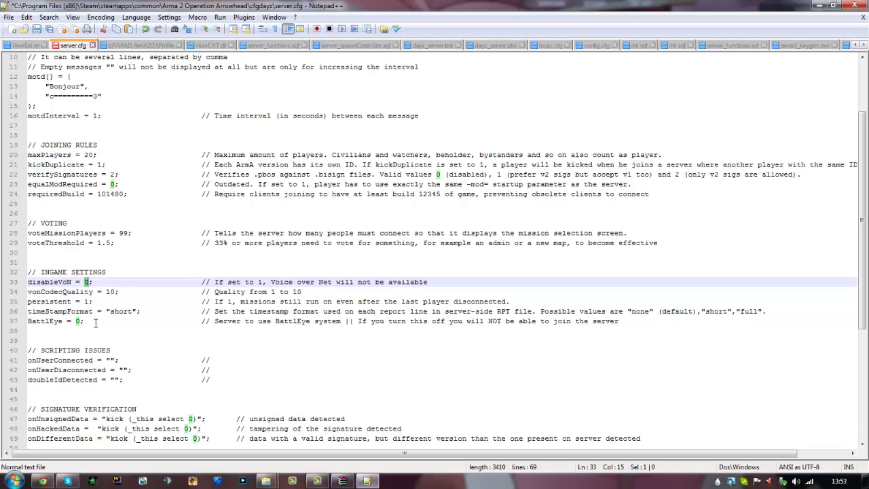
pyautogui.doubleClick(79, 321)
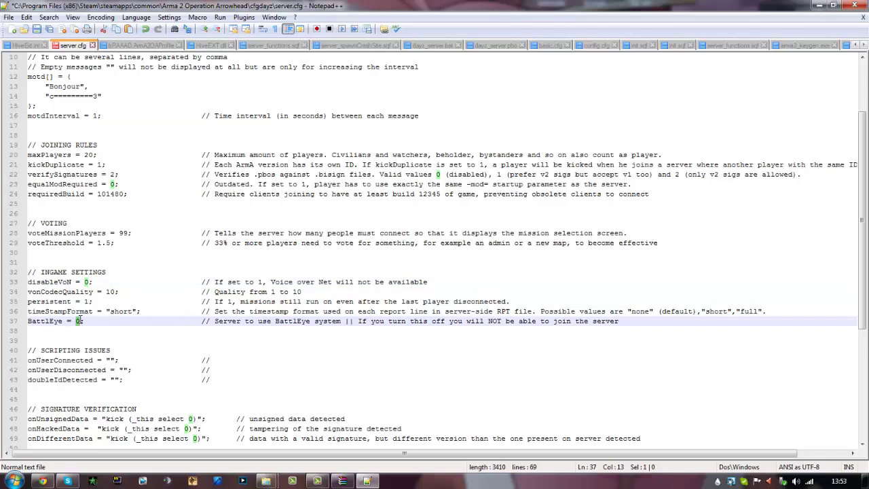
pyautogui.doubleClick(109, 292)
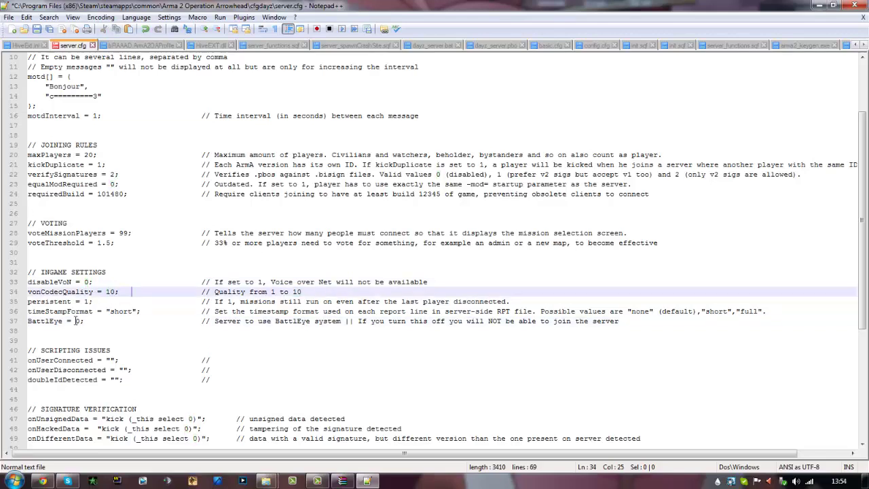
# Change the BattlEye value to 1, then set it back to 0
pyautogui.moveTo(75, 321); pyautogui.dragTo(85, 321)
pyautogui.click(79, 320)
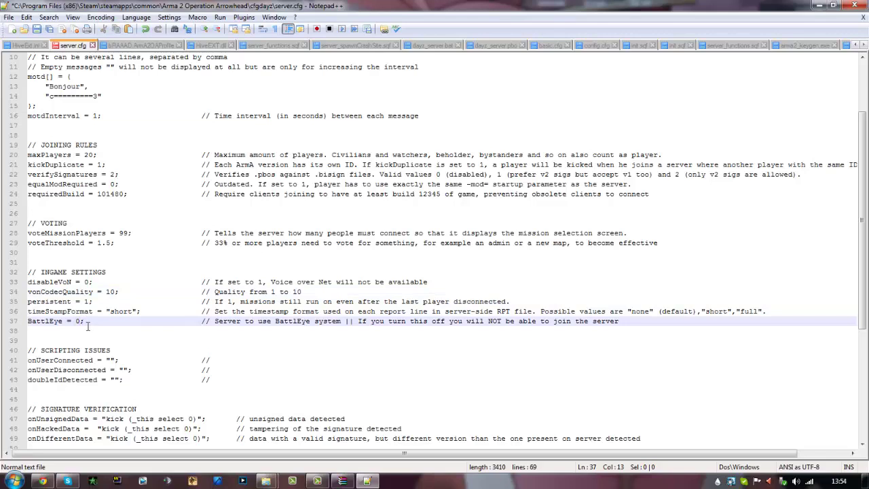
pyautogui.press('BackSpace')
pyautogui.write('1')
pyautogui.press('BackSpace')
pyautogui.write('0')
# Scroll to class Missions and select the dayz_1.chernarus mission template
pyautogui.scroll(-3, 87, 327)
pyautogui.scroll(-3, 94, 305)
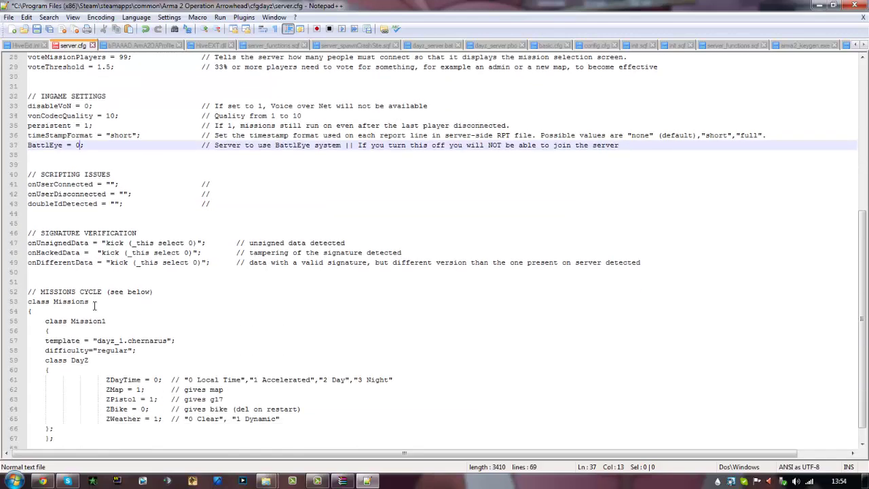
pyautogui.scroll(-1, 95, 323)
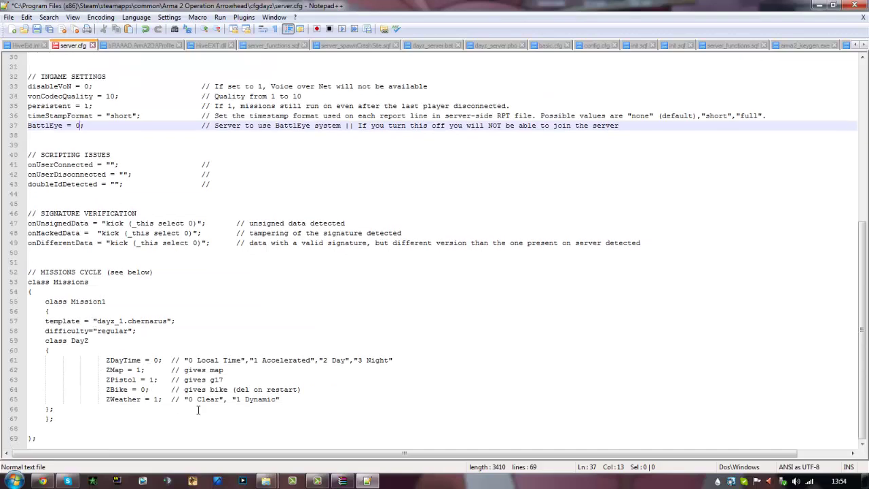
pyautogui.moveTo(203, 427); pyautogui.dragTo(54, 399)
pyautogui.click(95, 341)
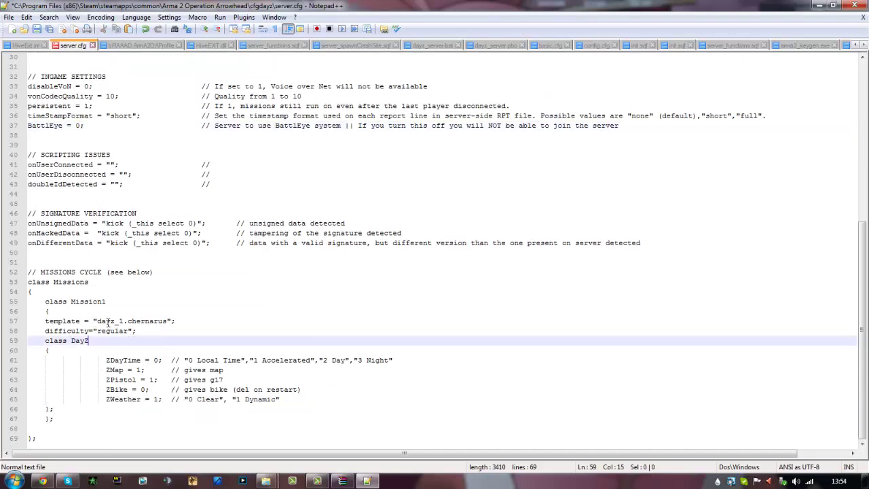
pyautogui.moveTo(98, 321); pyautogui.dragTo(167, 319)
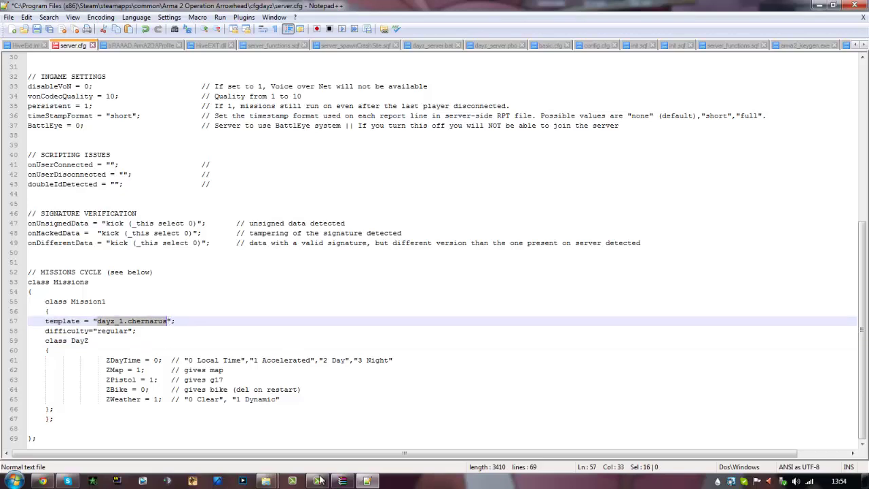
# Browse the DayZ mission folders like dayz_3.utes in Arma 2 Operation Arrowhead, leaving names unchanged
pyautogui.moveTo(266, 481)
pyautogui.click(307, 449)
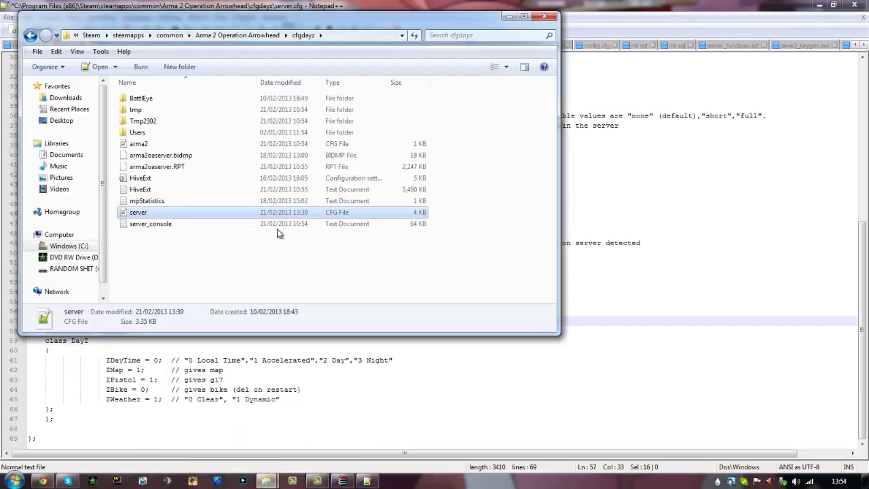
pyautogui.press('BackSpace')
pyautogui.scroll(-6, 188, 272)
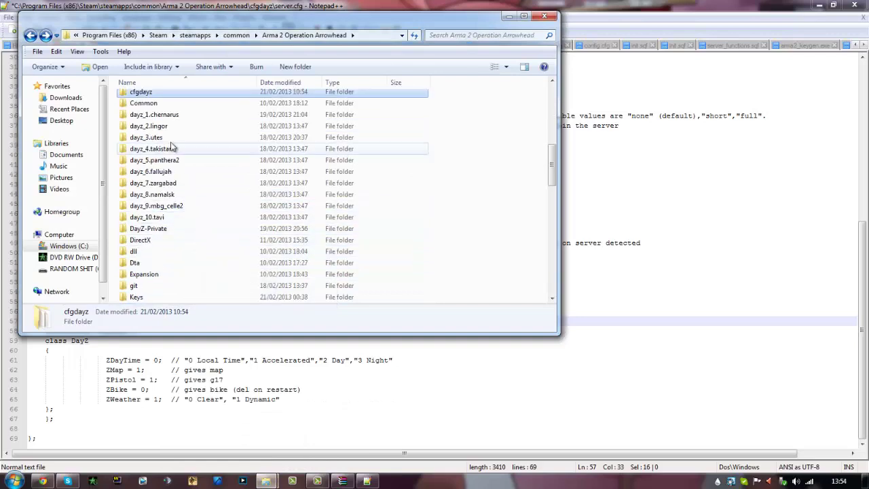
pyautogui.doubleClick(145, 137)
pyautogui.press('BackSpace')
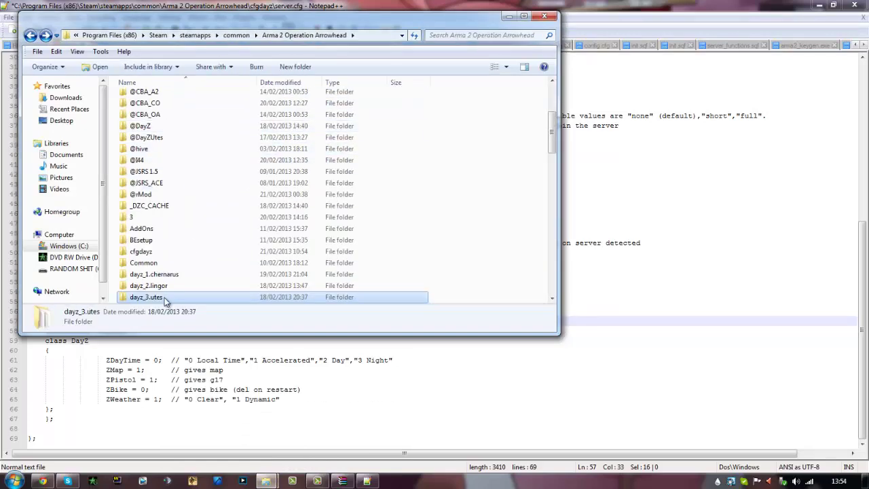
pyautogui.scroll(-4, 166, 301)
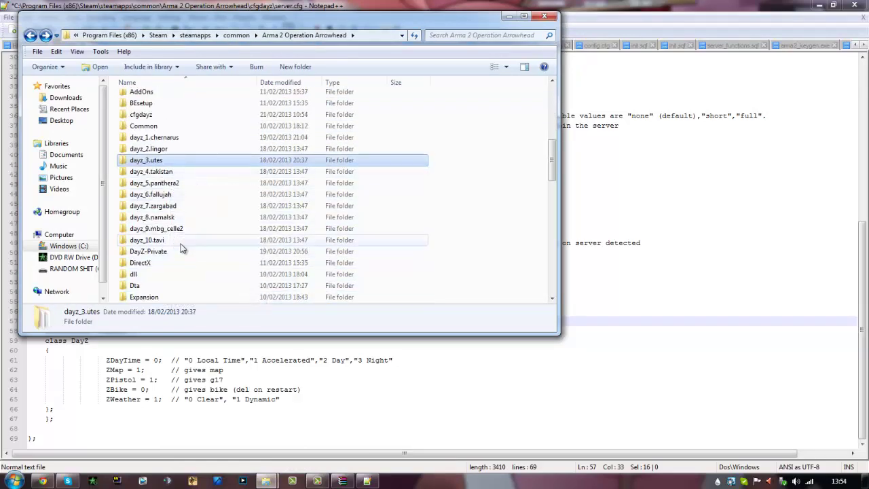
pyautogui.click(153, 150)
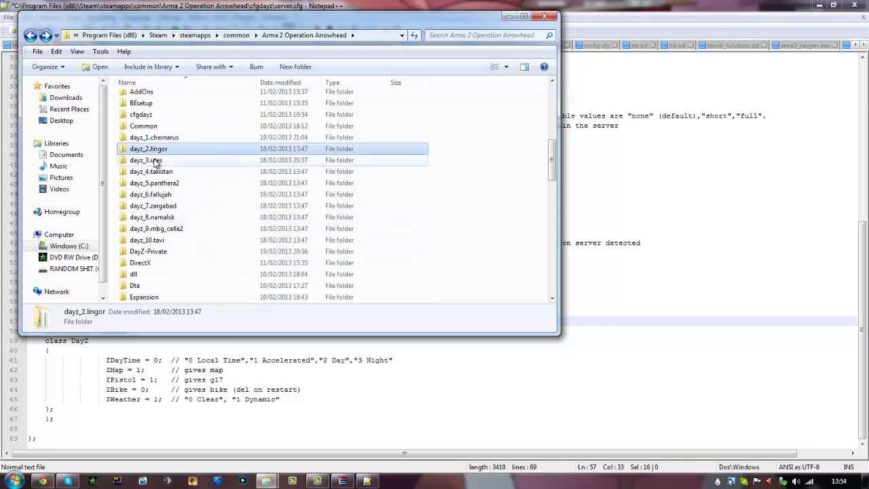
pyautogui.rightClick(155, 161)
pyautogui.click(182, 360)
pyautogui.hotkey('ctrl', 'c')
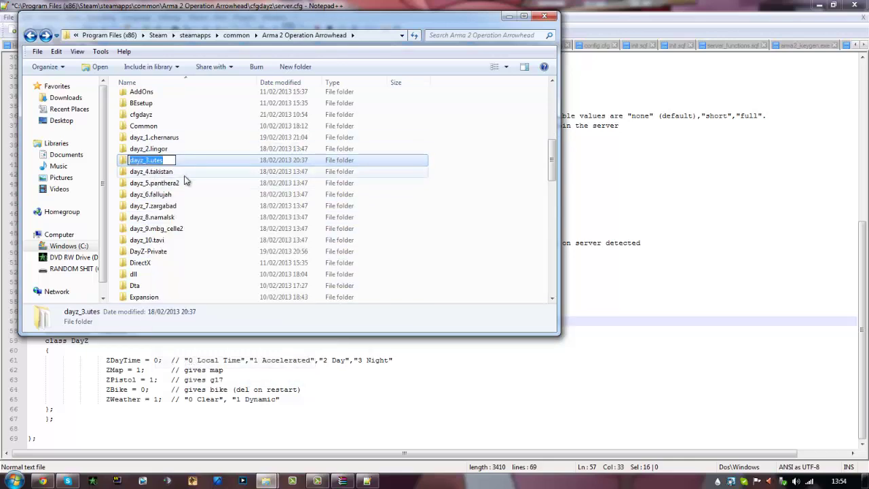
pyautogui.click(488, 282)
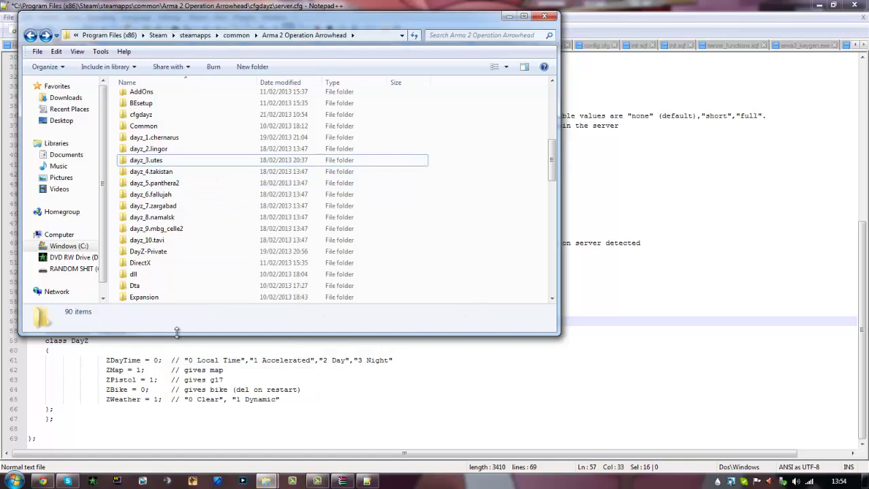
# Try pasting over the dayz_1.chernarus template, then save server.cfg and close Notepad++
pyautogui.click(263, 438)
pyautogui.moveTo(97, 320); pyautogui.dragTo(168, 321)
pyautogui.hotkey('ctrl', 'v')
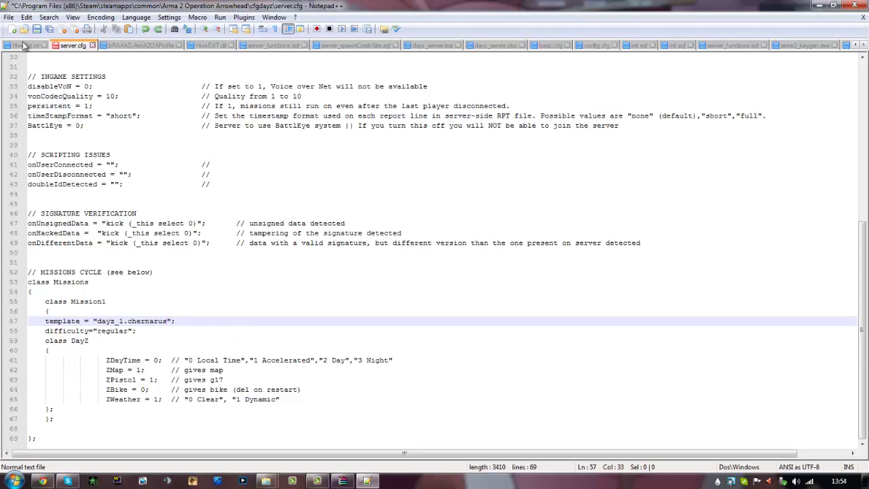
pyautogui.click(9, 17)
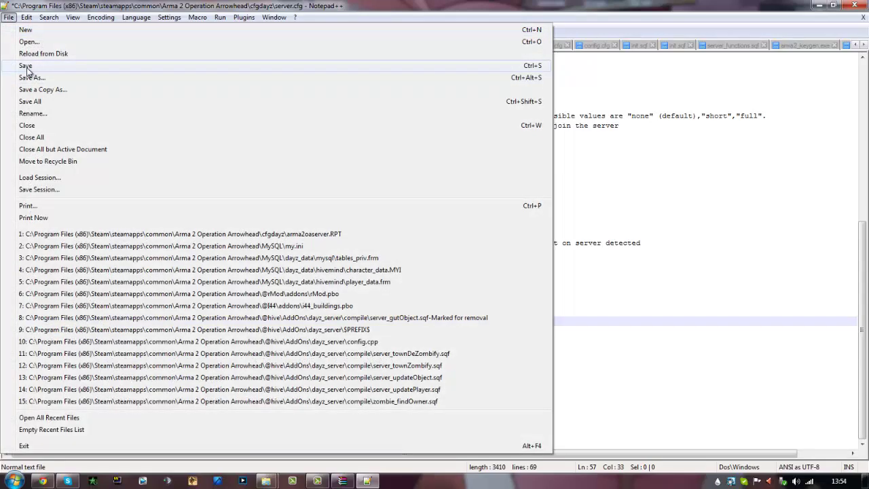
pyautogui.click(23, 66)
pyautogui.click(856, 5)
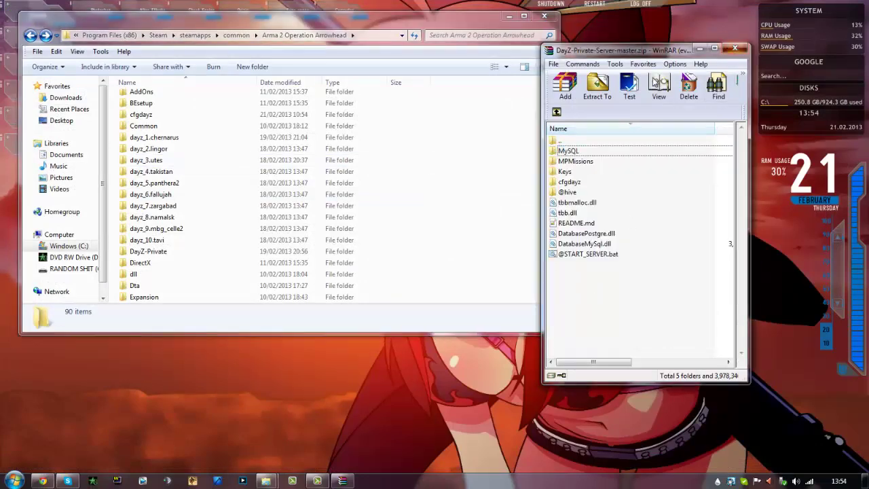
# Close the WinRAR window and peek into the dayz_3.utes folder
pyautogui.click(735, 48)
pyautogui.doubleClick(146, 160)
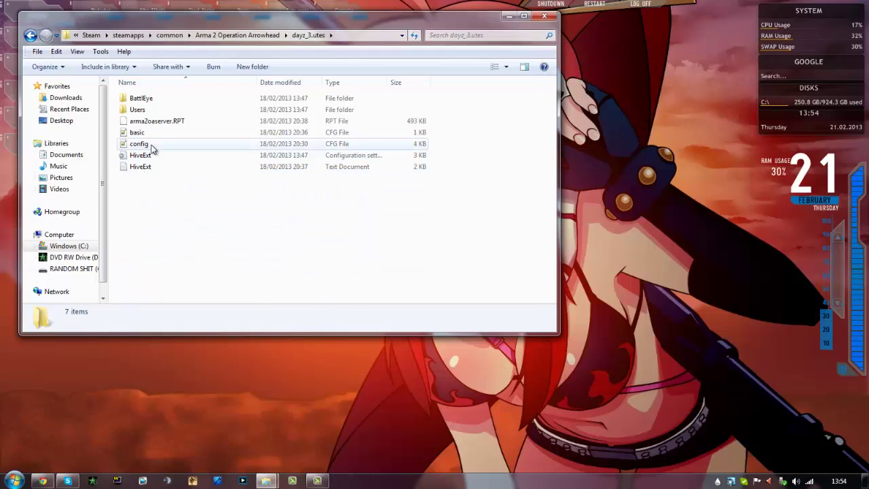
pyautogui.hotkey('alt', 'Left')
pyautogui.hotkey('alt', 'Left')
pyautogui.hotkey('alt', 'Right')
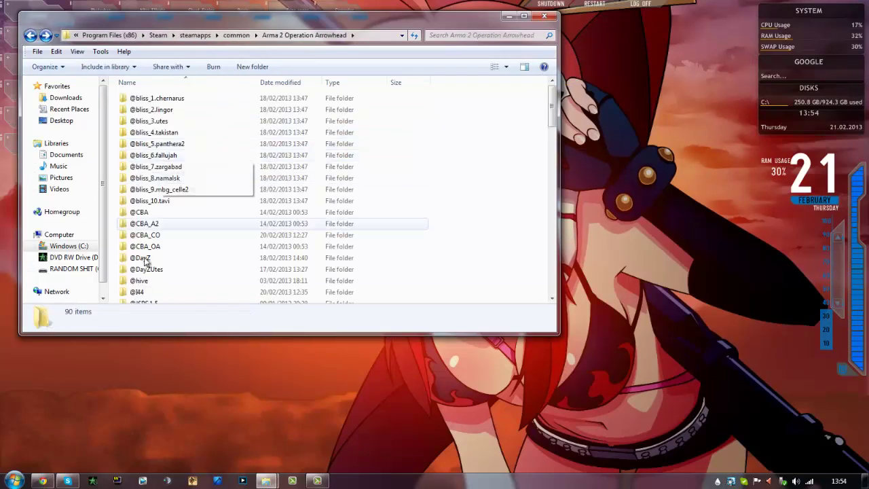
pyautogui.scroll(-6, 145, 262)
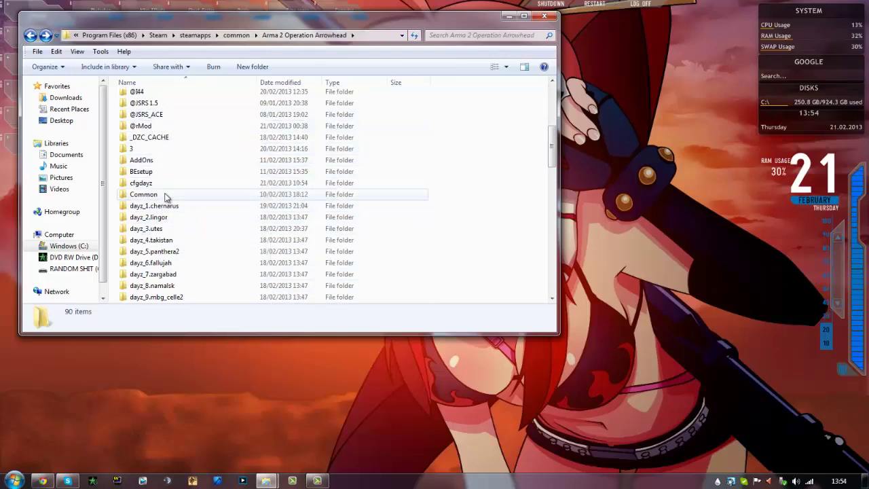
pyautogui.scroll(-6, 164, 197)
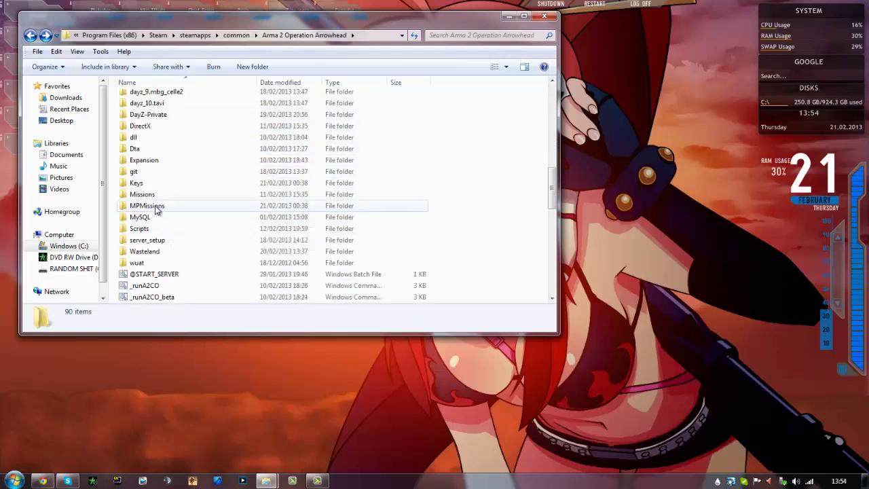
# Inspect init.sqf in MPMissions\dayz_1.Chernarus, then go back up to Arma 2 Operation Arrowhead
pyautogui.doubleClick(155, 211)
pyautogui.doubleClick(159, 99)
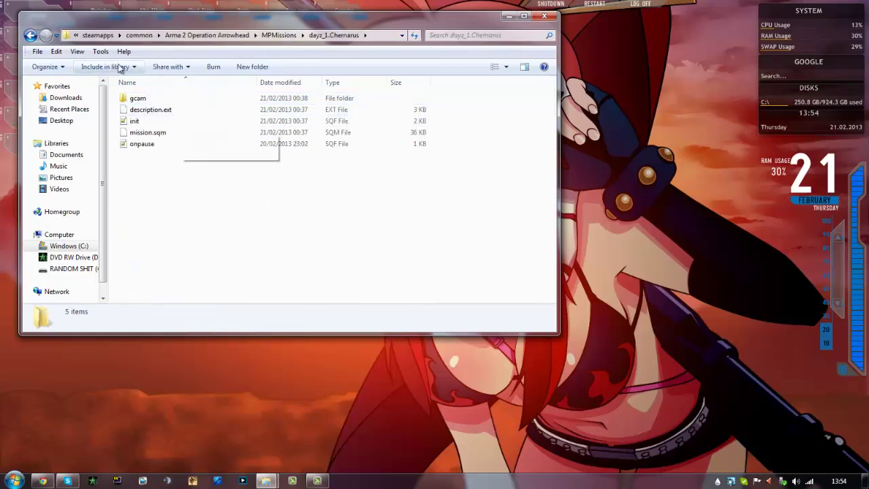
pyautogui.click(145, 121)
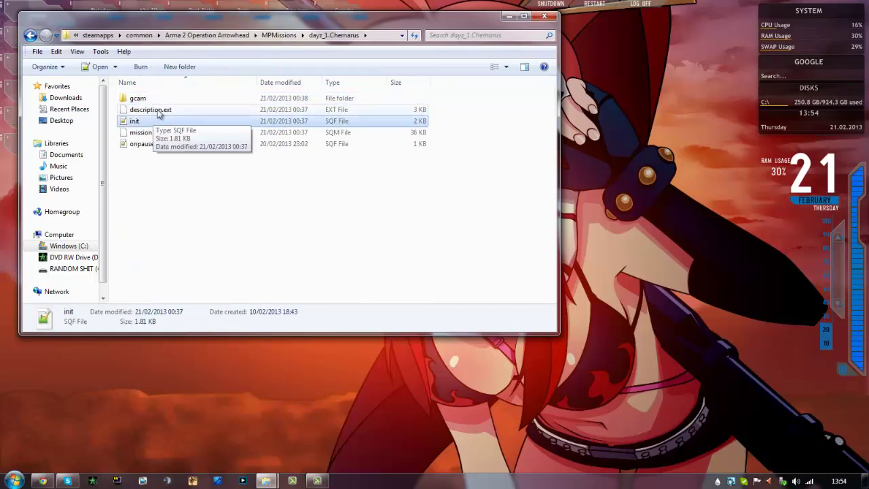
pyautogui.doubleClick(139, 98)
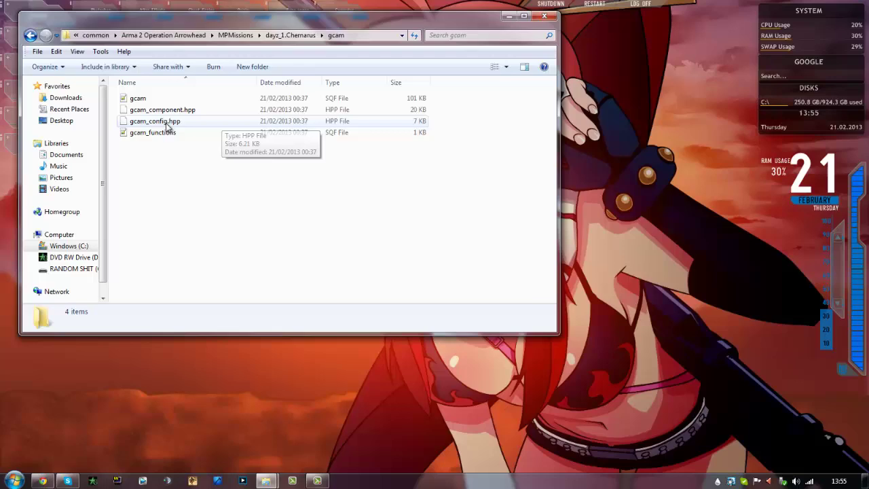
pyautogui.press('BackSpace')
pyautogui.doubleClick(162, 122)
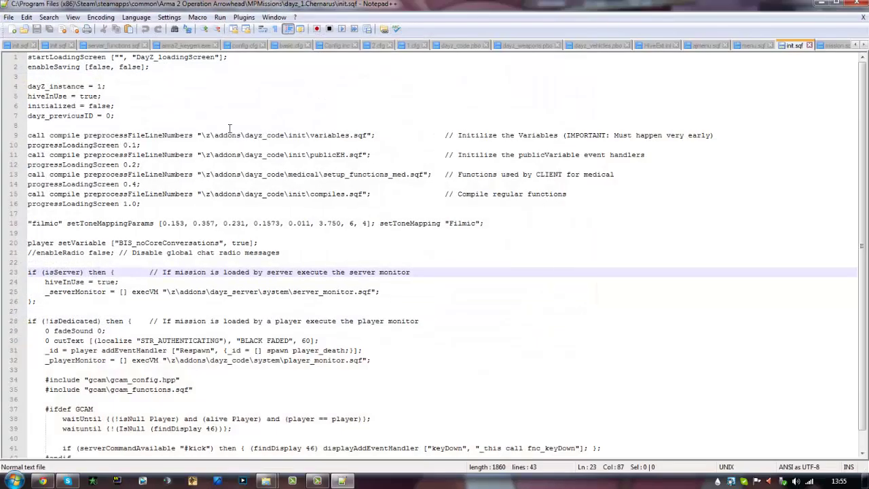
pyautogui.scroll(-1, 150, 198)
pyautogui.scroll(1, 180, 237)
pyautogui.click(855, 4)
pyautogui.press('BackSpace')
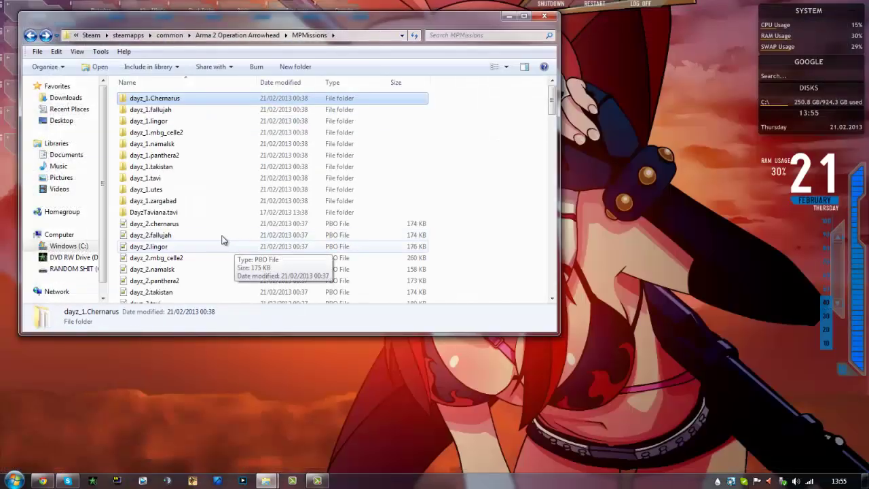
pyautogui.press('BackSpace')
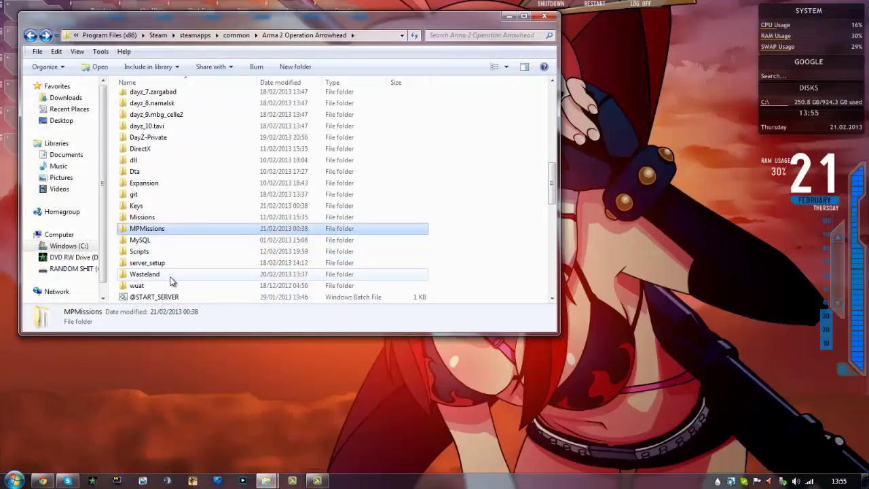
pyautogui.scroll(6, 191, 187)
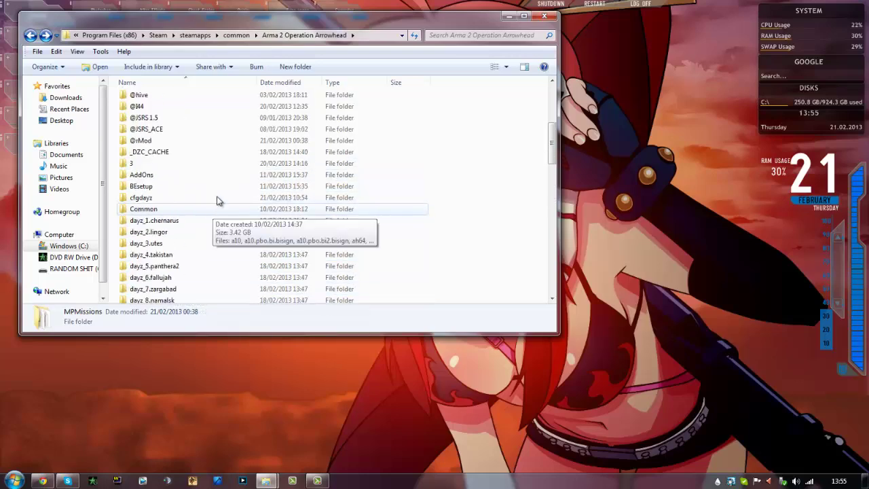
pyautogui.scroll(-13, 425, 207)
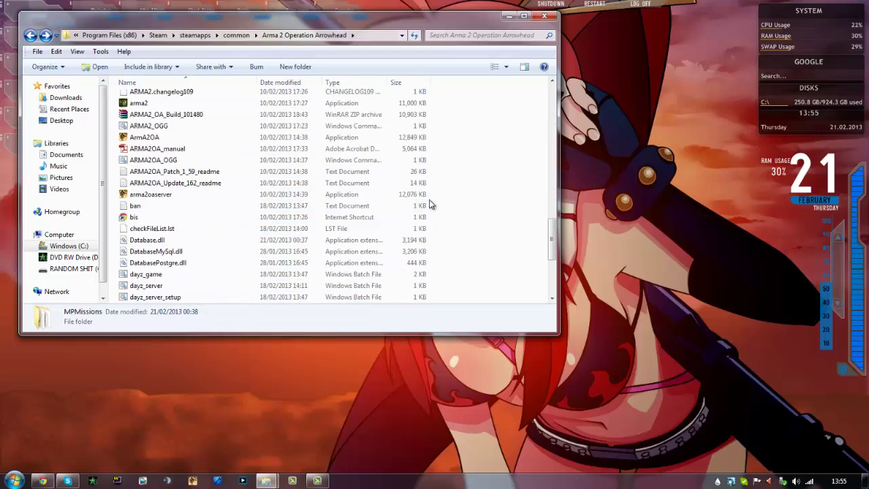
pyautogui.scroll(4, 380, 211)
pyautogui.click(153, 153)
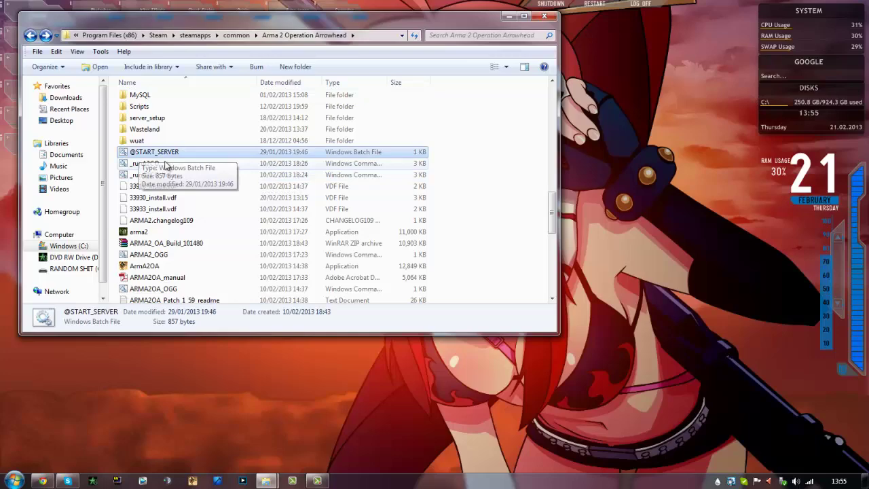
pyautogui.moveTo(225, 18); pyautogui.dragTo(348, 26)
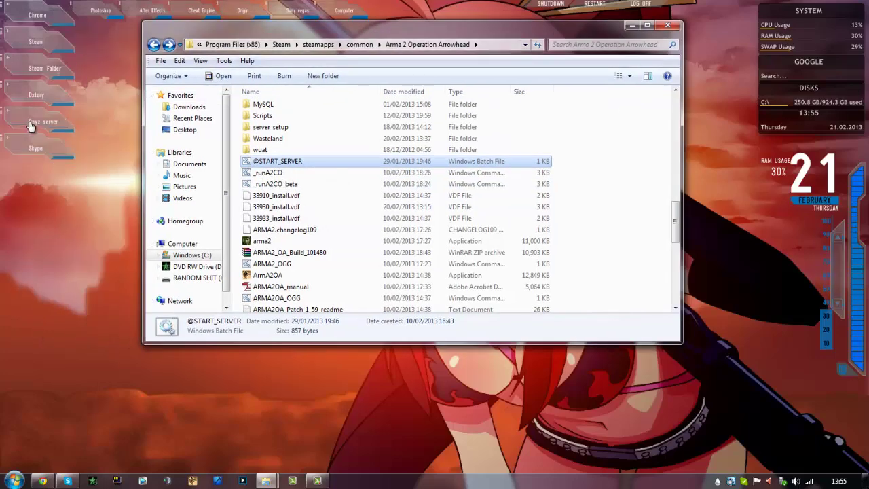
pyautogui.click(36, 126)
# Let MySQL and the ArmA 2 OA server start on port 2302, then minimize Explorer and all consoles
pyautogui.moveTo(311, 95); pyautogui.dragTo(223, 396)
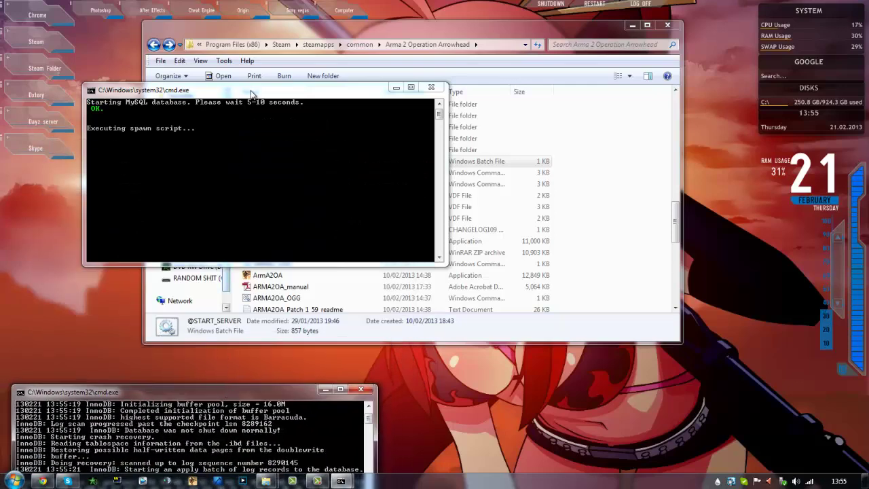
pyautogui.moveTo(251, 93); pyautogui.dragTo(220, 110)
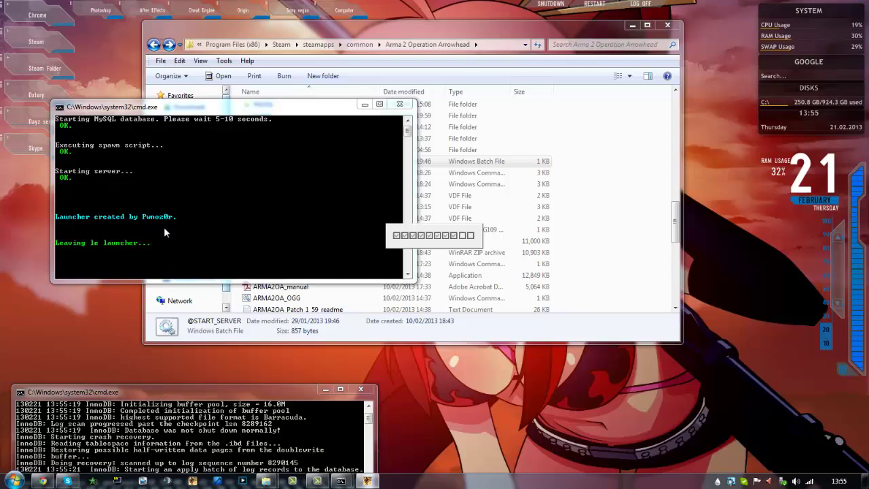
pyautogui.click(632, 28)
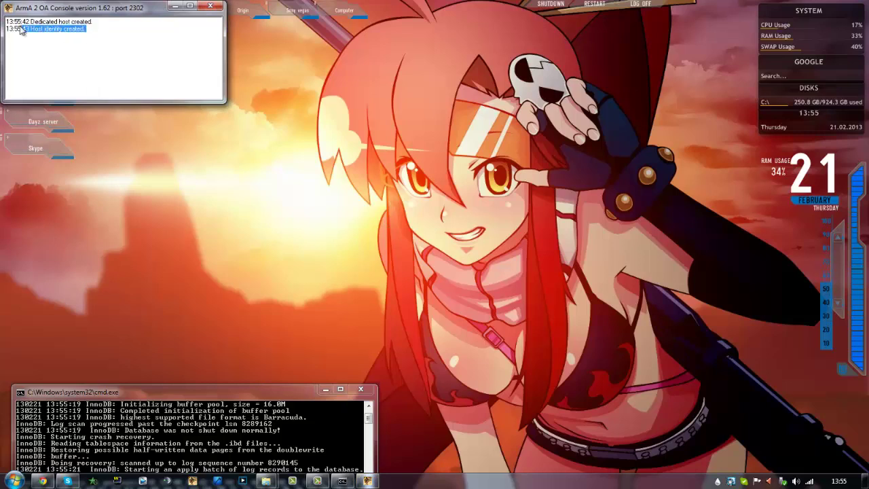
pyautogui.click(104, 47)
pyautogui.moveTo(164, 10); pyautogui.dragTo(168, 12)
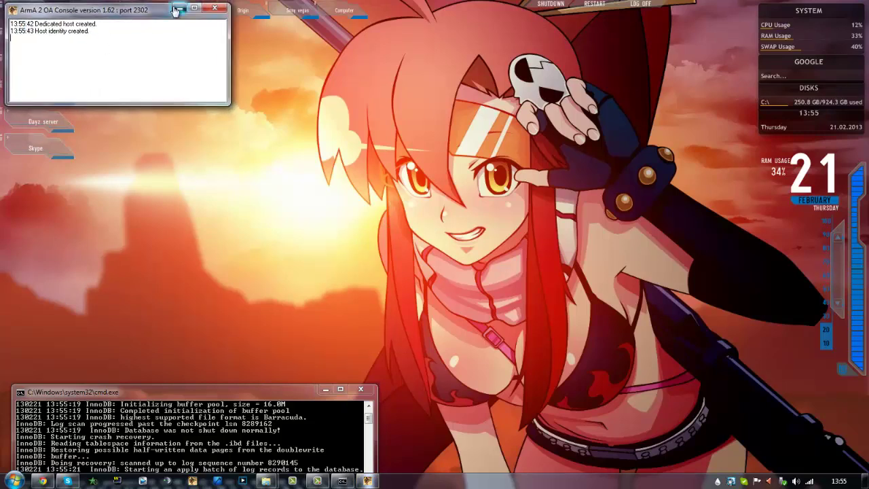
pyautogui.click(178, 8)
pyautogui.click(326, 389)
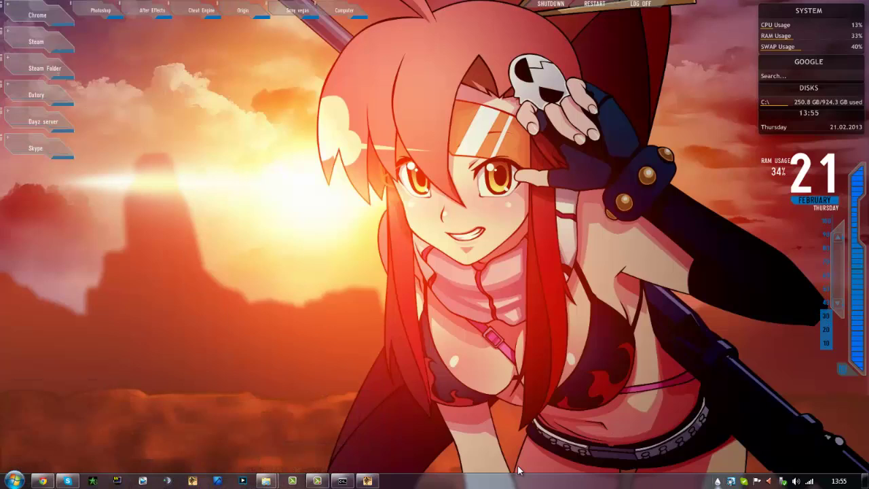
# Bring back the ArmA 2 OA window and confirm the loaded expansions from the main menu
pyautogui.click(317, 481)
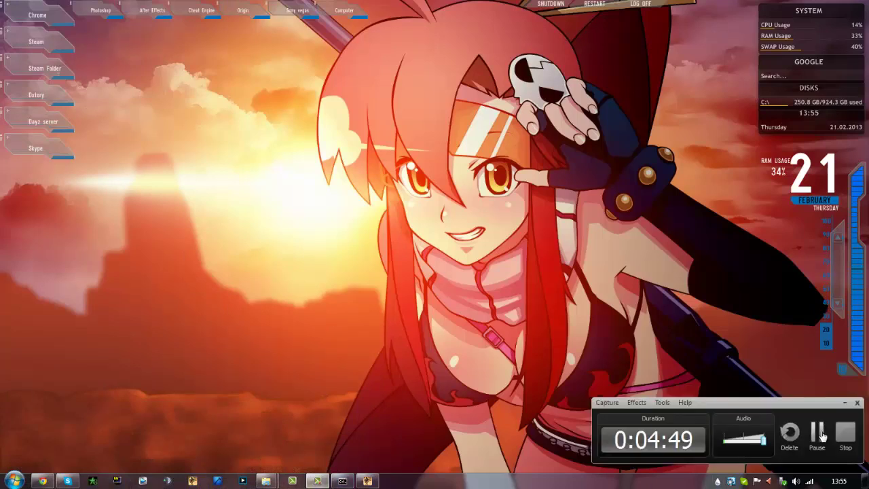
pyautogui.click(427, 481)
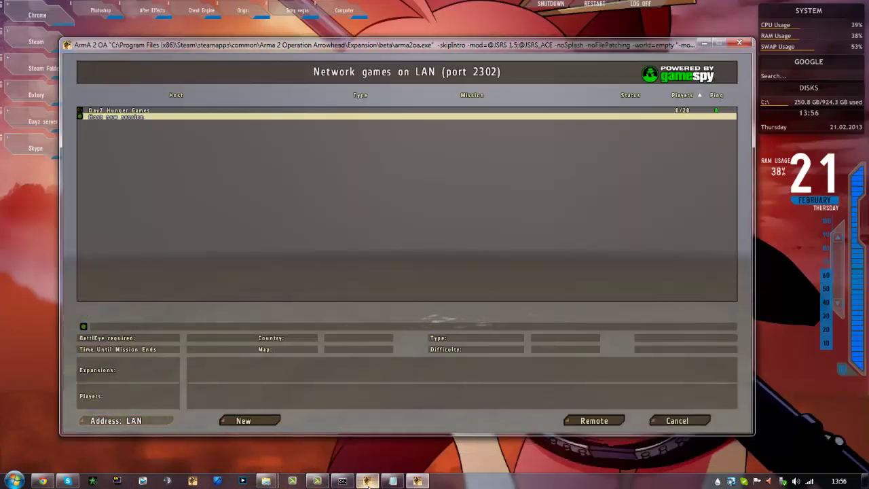
pyautogui.click(314, 482)
pyautogui.click(317, 480)
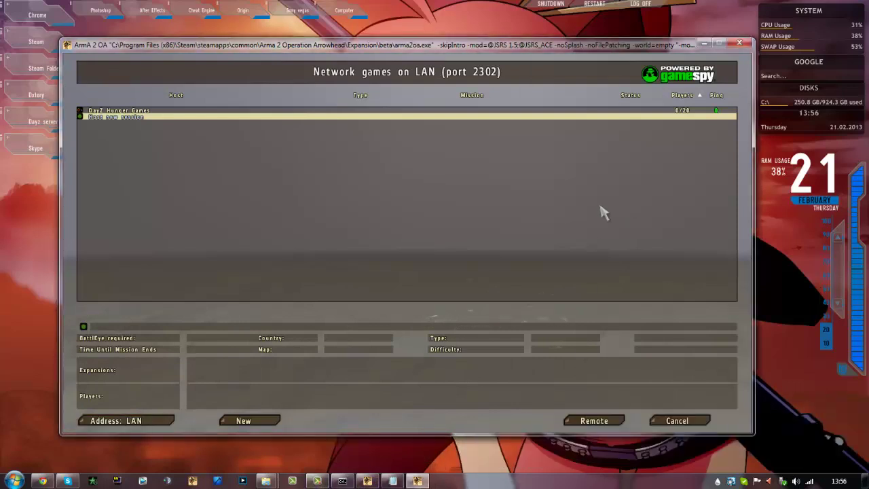
pyautogui.click(126, 420)
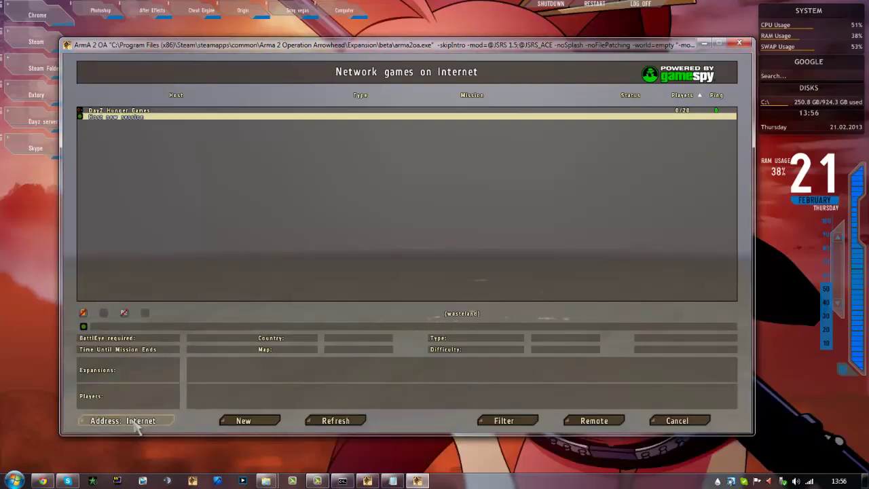
pyautogui.click(677, 421)
pyautogui.click(311, 301)
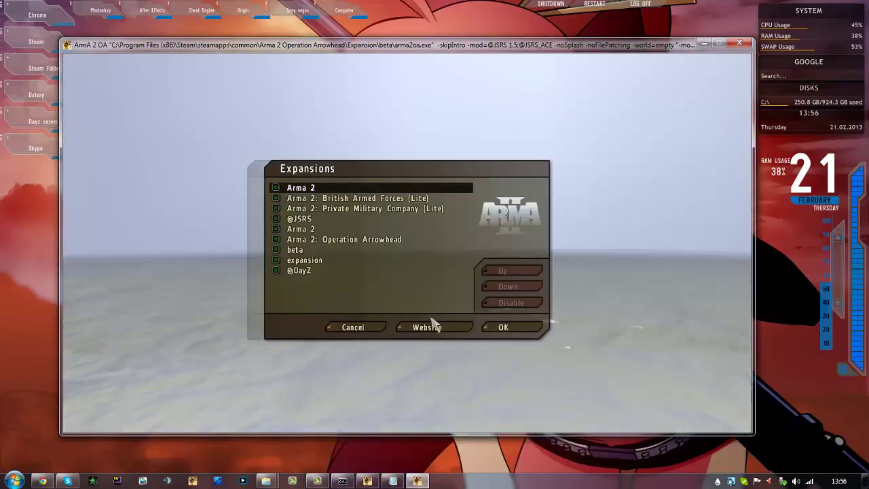
pyautogui.click(503, 327)
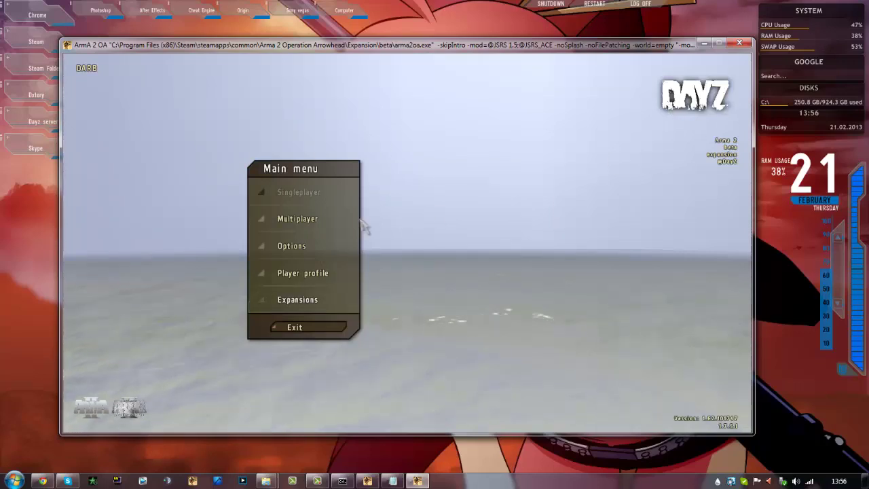
# Clear the wasteland mission filter in the multiplayer server browser's filter settings
pyautogui.click(324, 224)
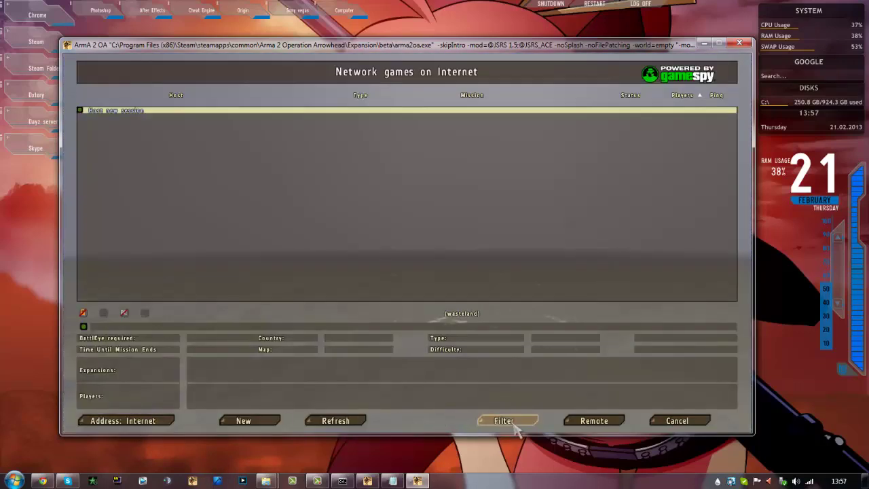
pyautogui.click(514, 424)
pyautogui.hotkey('shift', 'Tab')
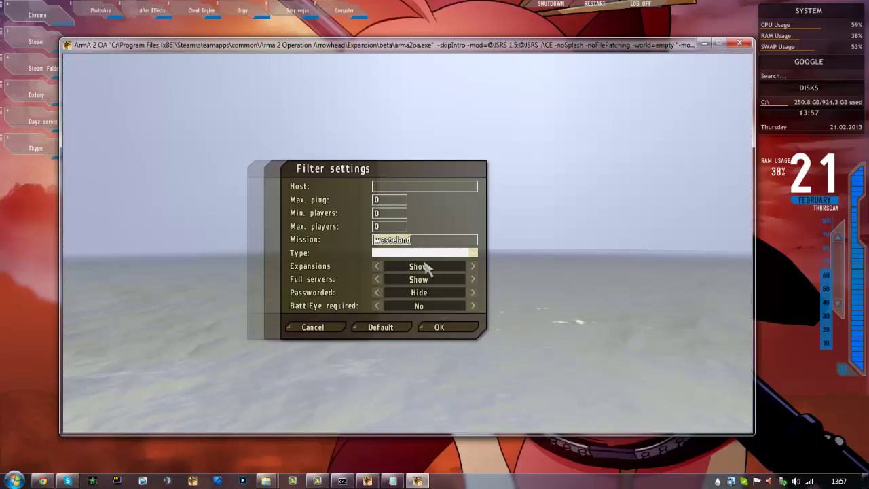
pyautogui.press('BackSpace')
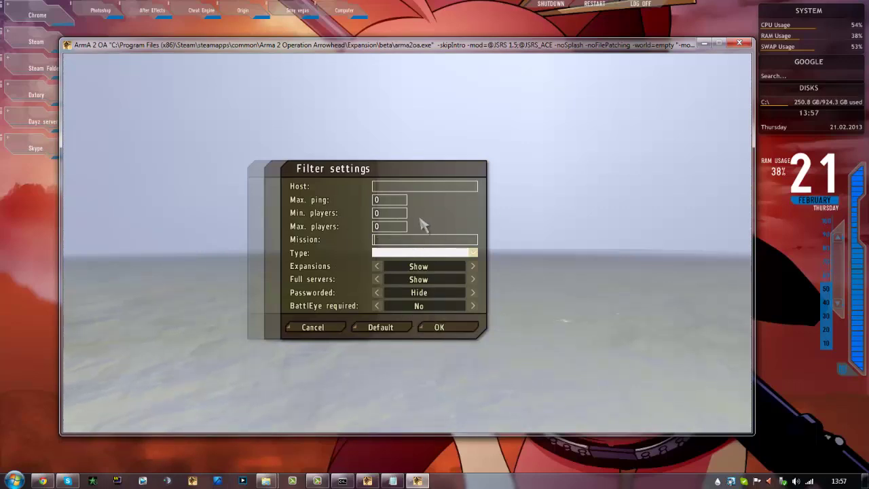
pyautogui.click(440, 329)
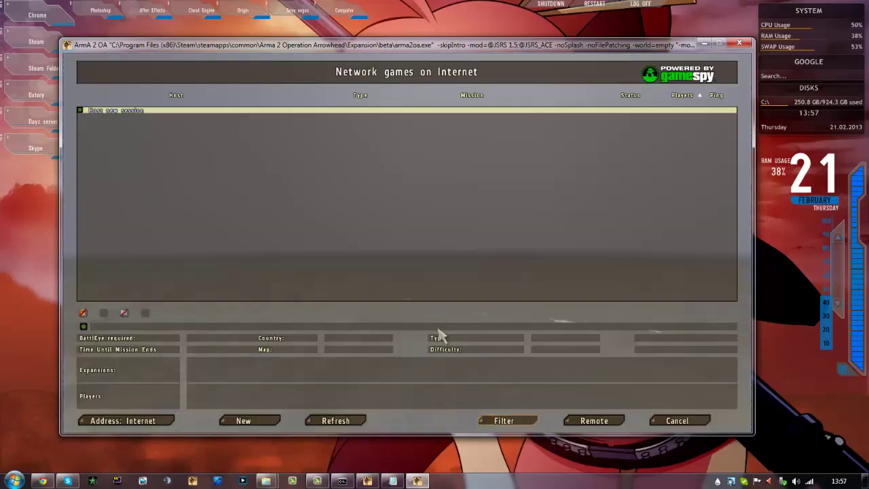
# Switch the browser to LAN and join the DayZ Hunger Games server, submitting the password
pyautogui.click(162, 421)
pyautogui.doubleClick(138, 118)
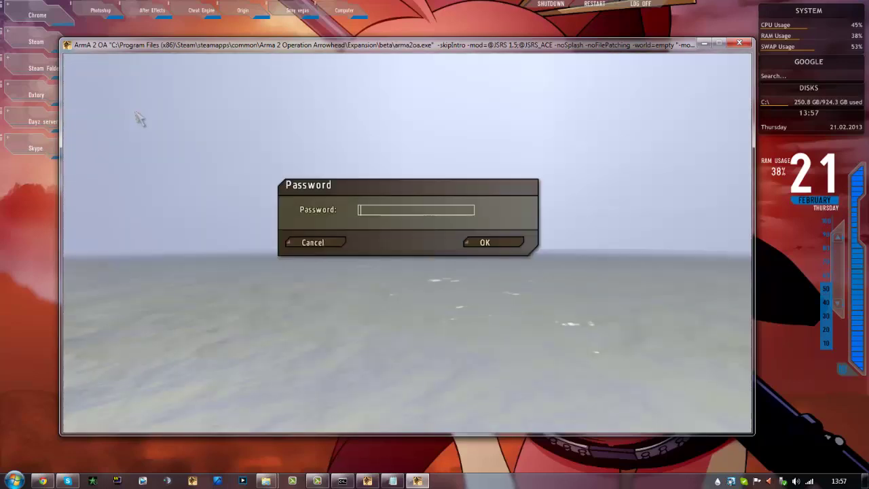
pyautogui.press('Return')
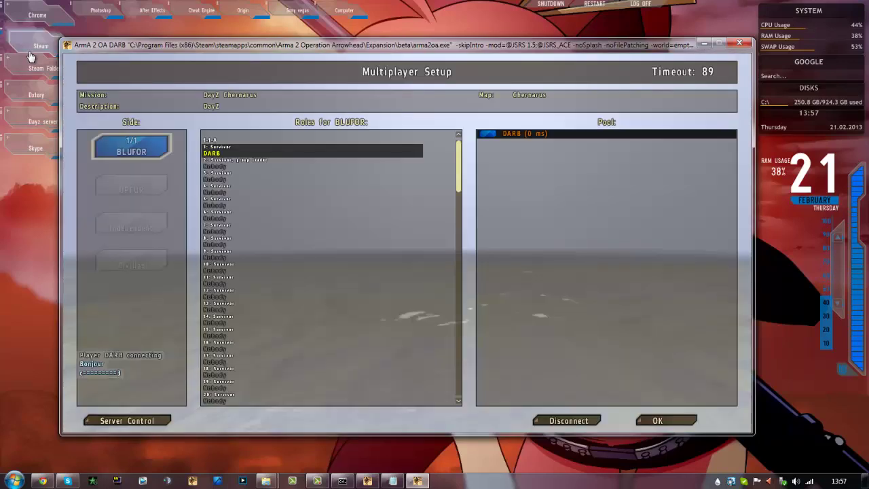
# Log in as server administrator with the admin password and ready up for the DayZ Chernarus mission
pyautogui.click(127, 420)
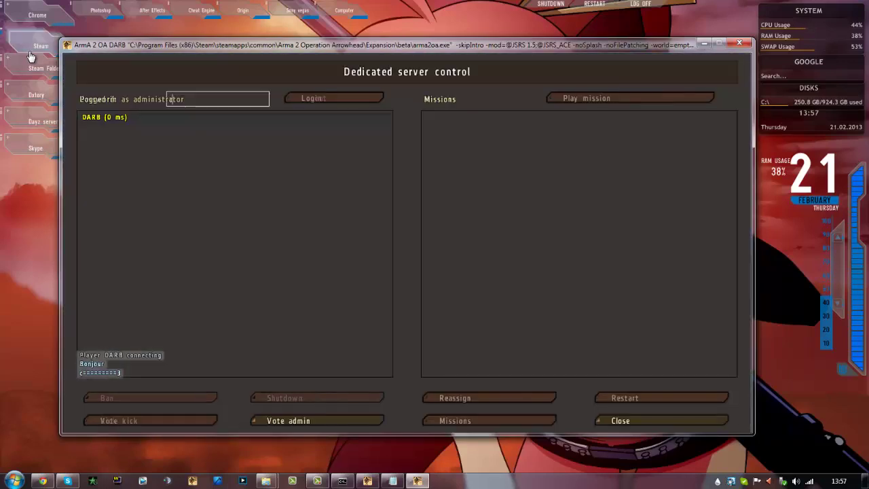
pyautogui.click(339, 100)
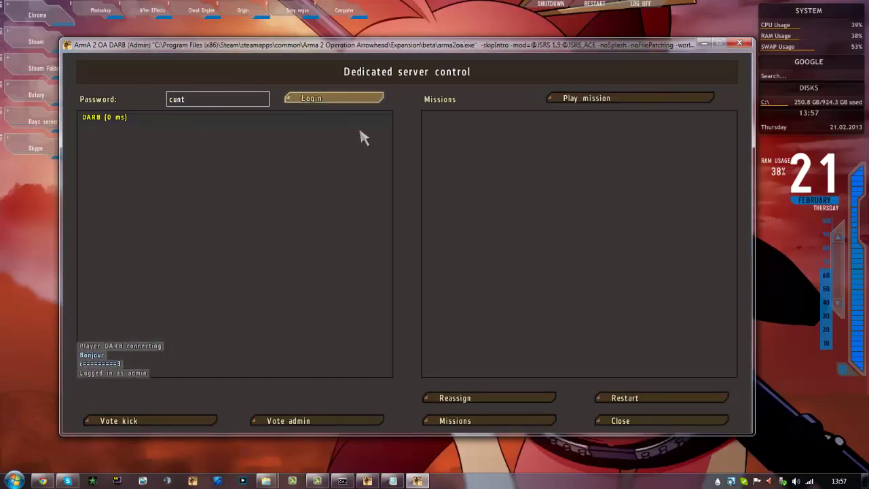
pyautogui.click(629, 422)
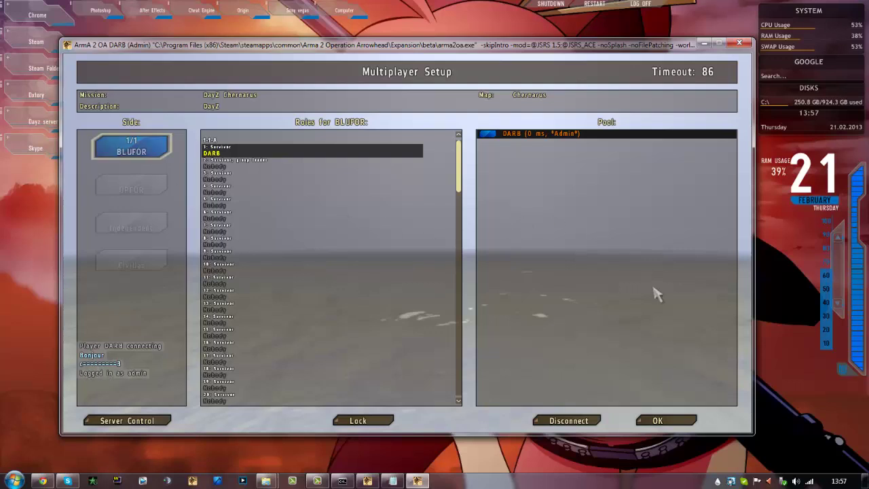
pyautogui.click(676, 421)
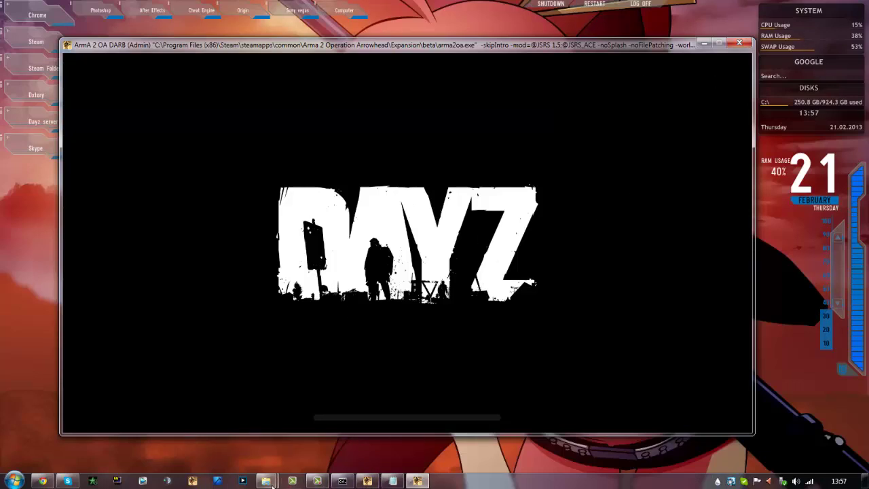
# Close the leftover drive and Arma 2 Operation Arrowhead folder windows, then open the game's Options
pyautogui.moveTo(272, 485)
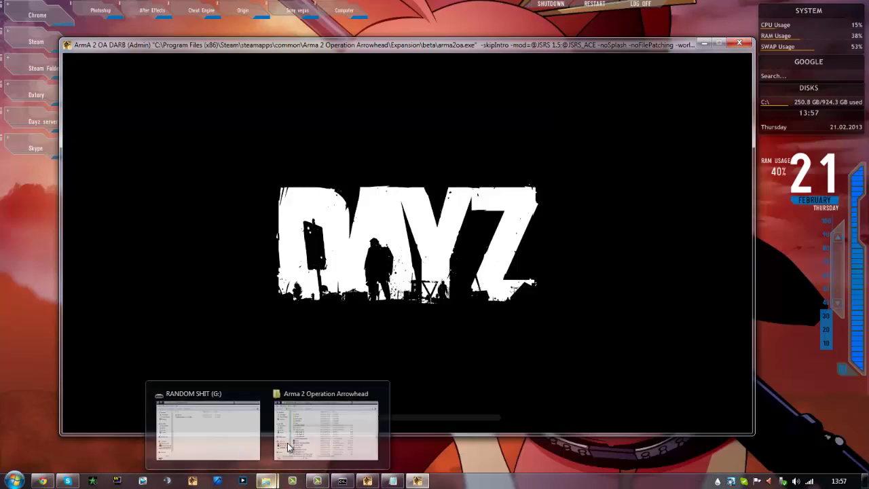
pyautogui.click(259, 393)
pyautogui.click(327, 392)
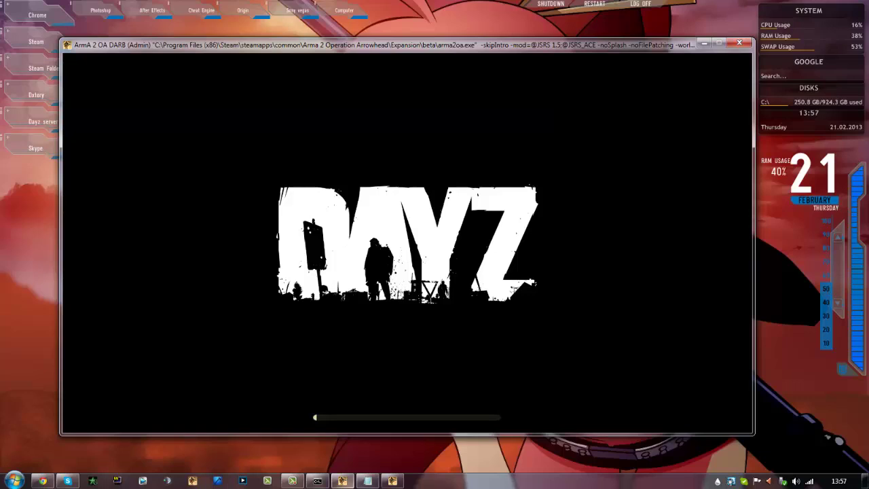
pyautogui.click(292, 481)
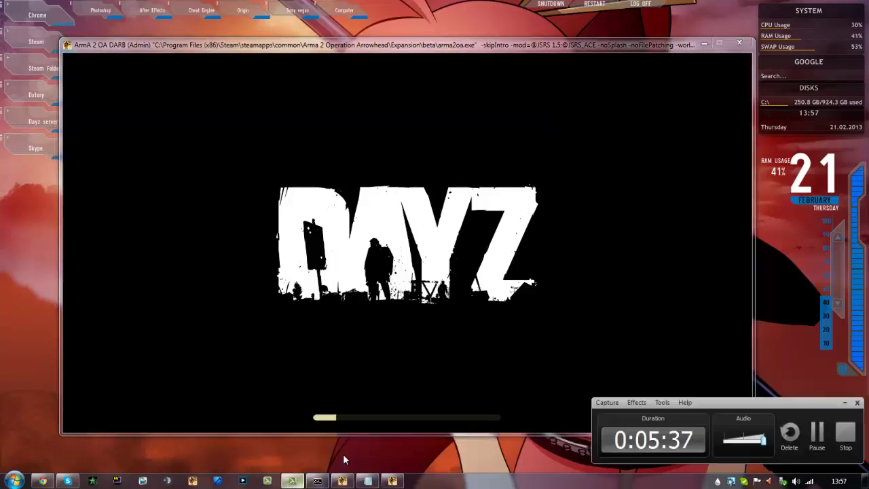
pyautogui.click(817, 438)
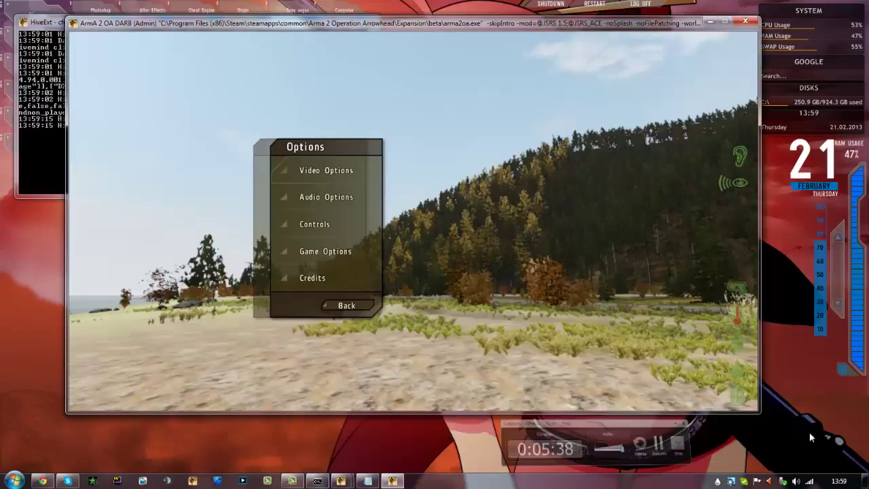
# Confirm the audio settings and leave the pause menu to resume playing
pyautogui.click(342, 196)
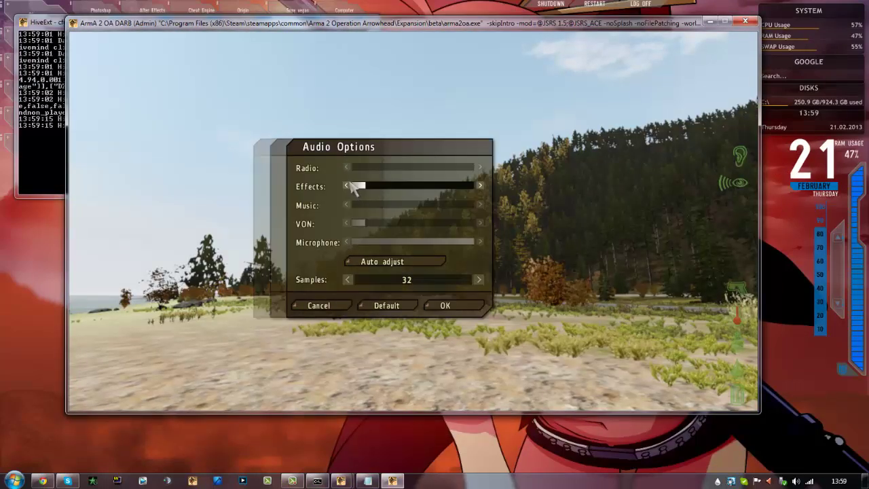
pyautogui.click(446, 307)
pyautogui.click(354, 306)
pyautogui.click(333, 330)
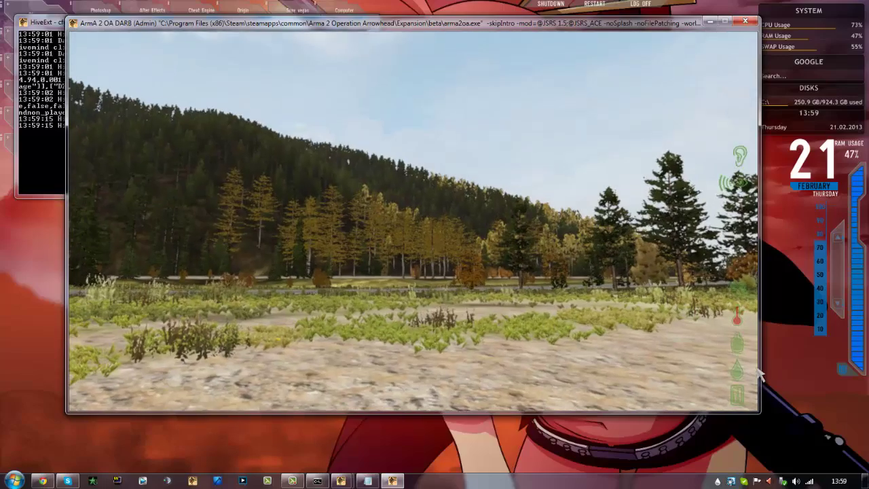
# Run across the field in third person and inspect the gear, including the Patrol Pack (coyote)
pyautogui.press('KP_Enter')
pyautogui.press('w')
pyautogui.press('p')
pyautogui.press('p')
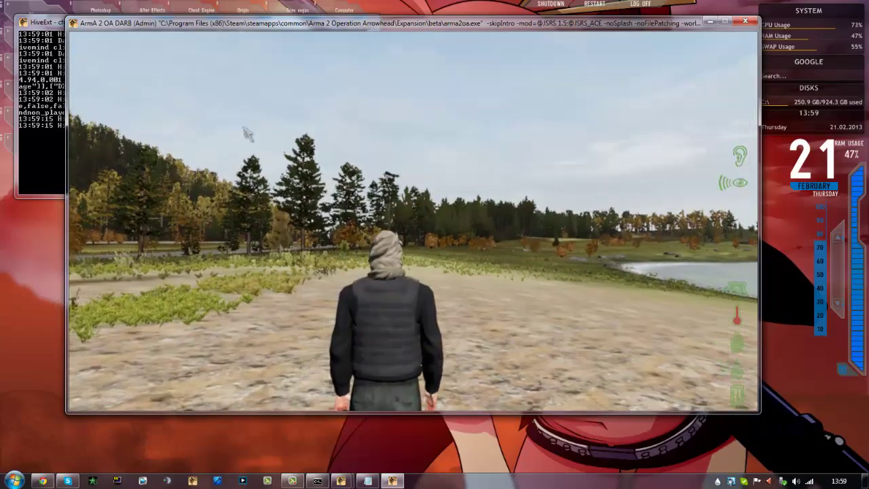
pyautogui.press('w')
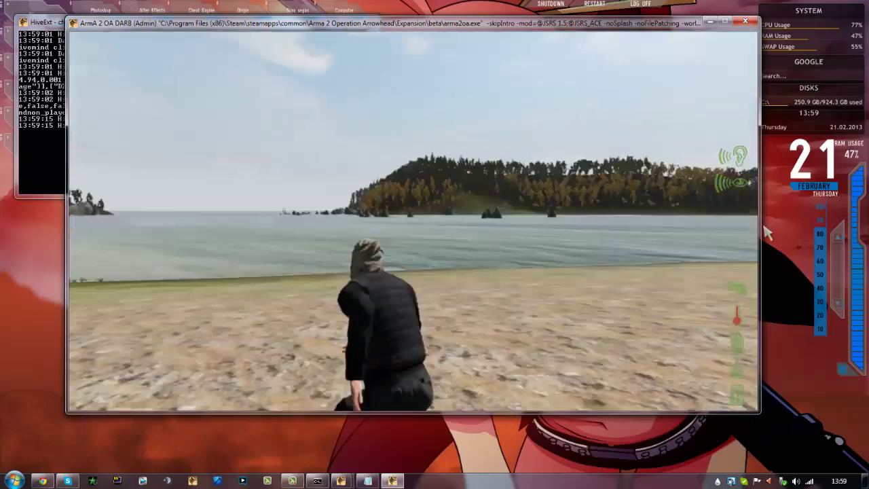
pyautogui.press('g')
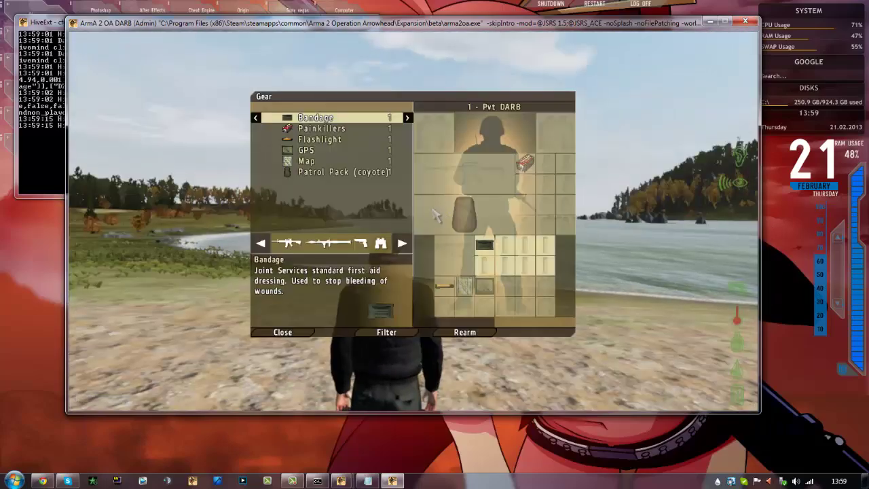
pyautogui.click(305, 172)
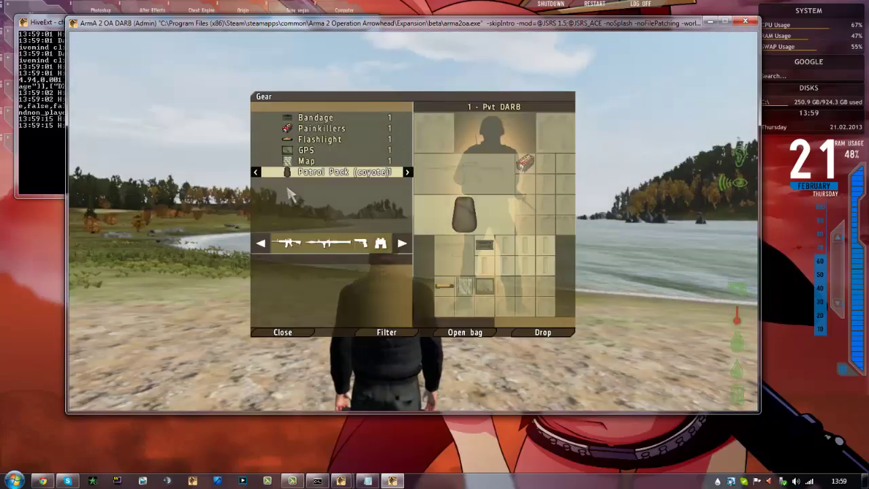
pyautogui.press('g')
# Run across the field and along the road toward the roadside buildings
pyautogui.press('w')
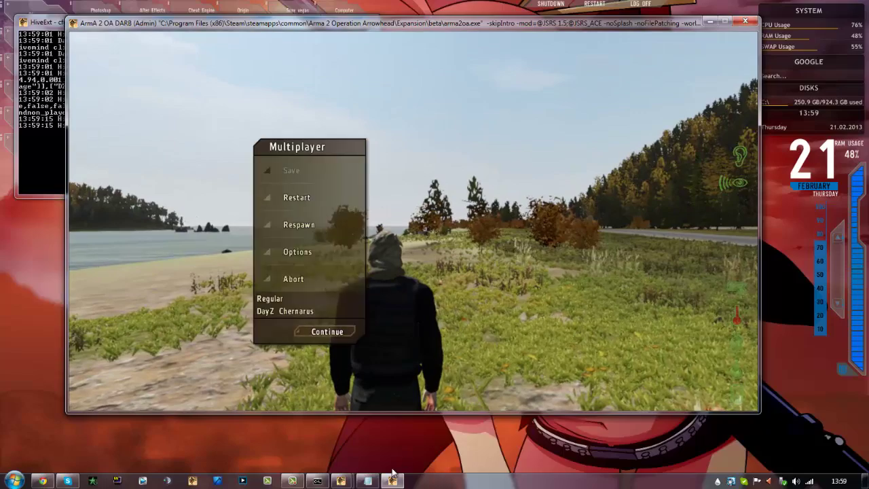
pyautogui.click(340, 481)
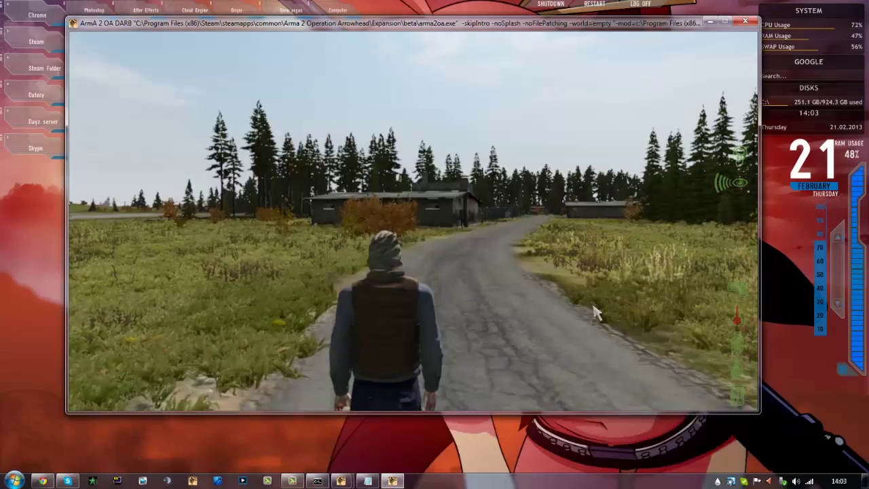
pyautogui.press('w')
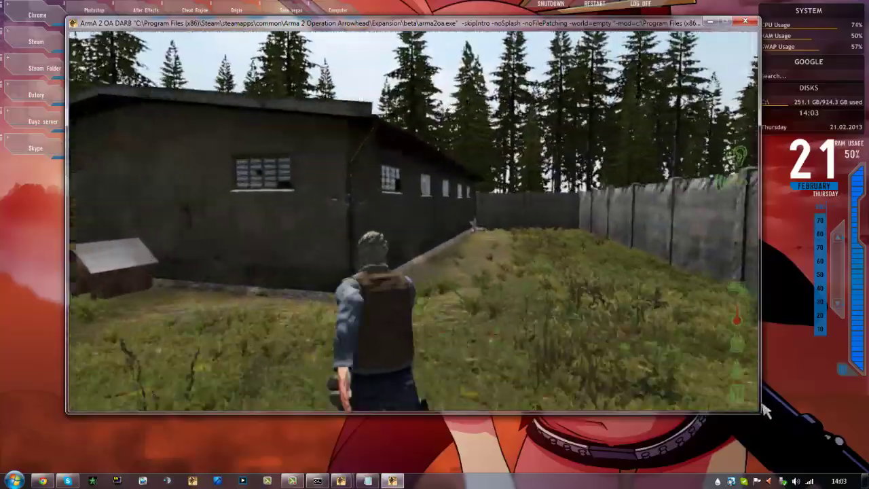
# Open the door into the tiled room and check the floor loot, such as DMR magazines, in Gear
pyautogui.press('KP_Enter')
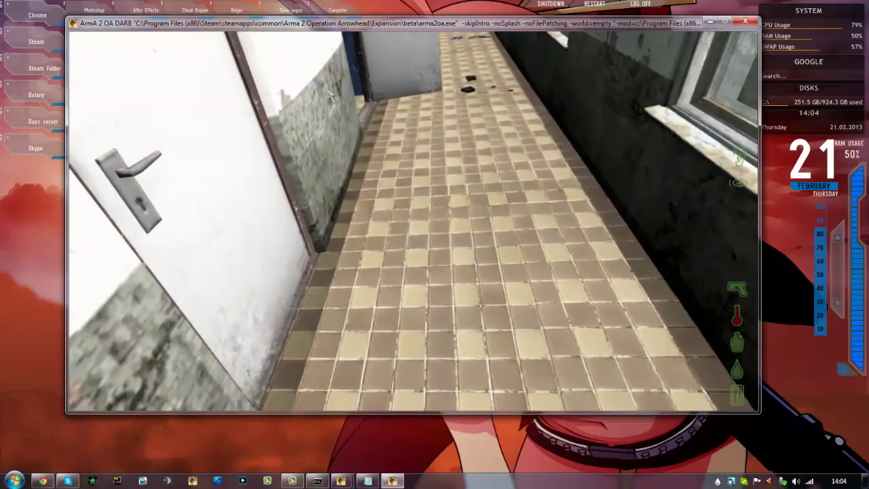
pyautogui.press('space')
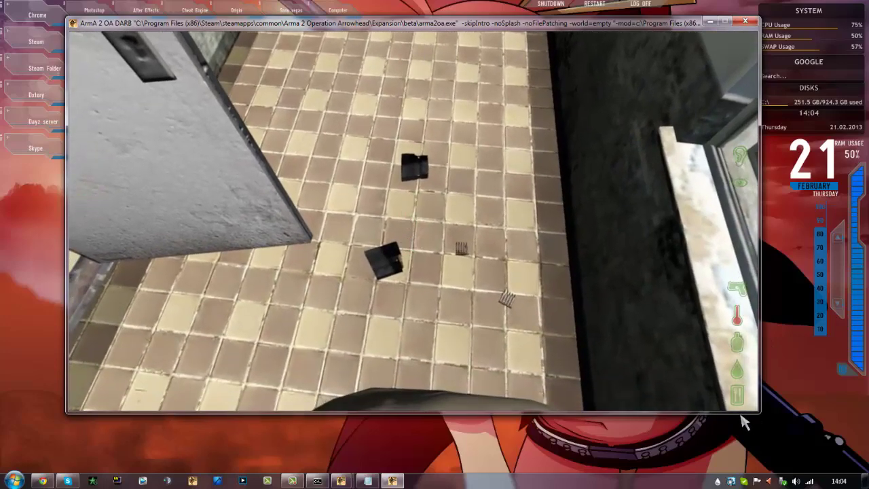
pyautogui.press('g')
pyautogui.scroll(-2, 378, 117)
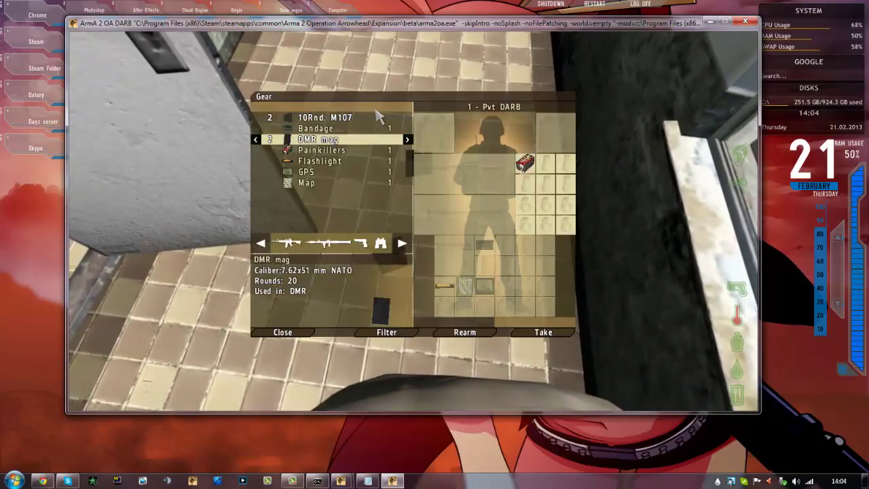
pyautogui.press('Escape')
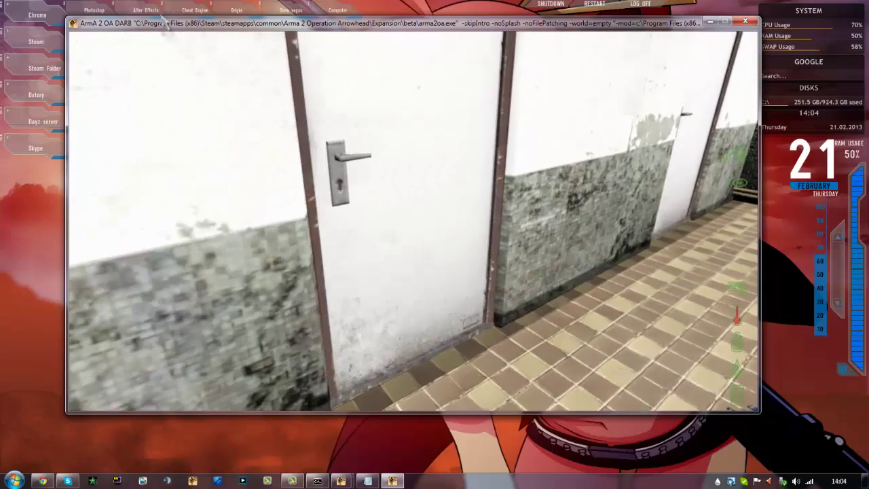
# Explore the bunk room and tiled corridor inside the building
pyautogui.press('w')
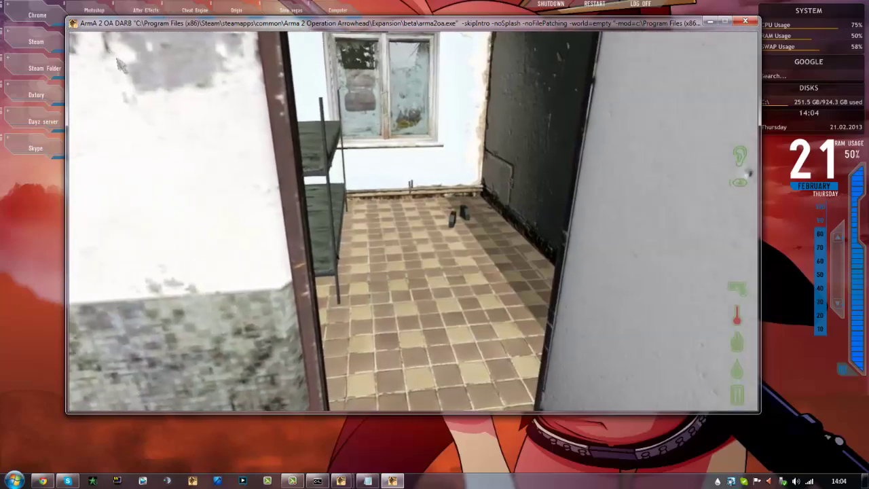
pyautogui.press('w')
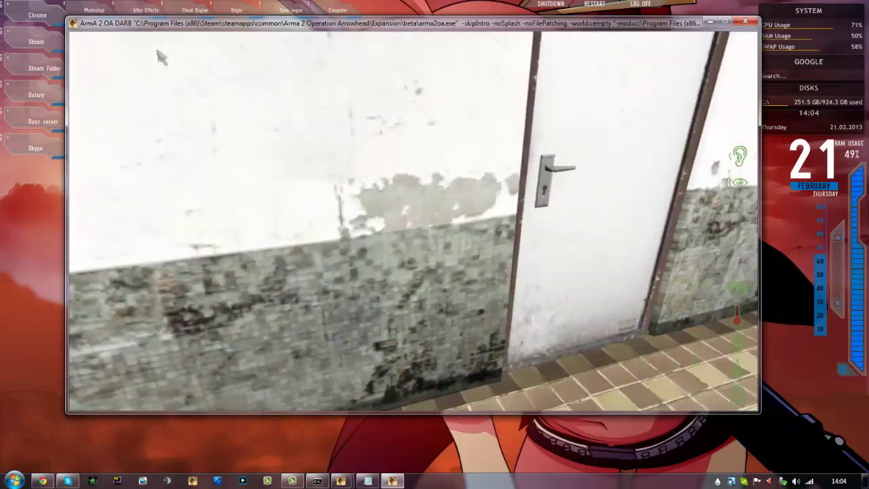
pyautogui.press('w')
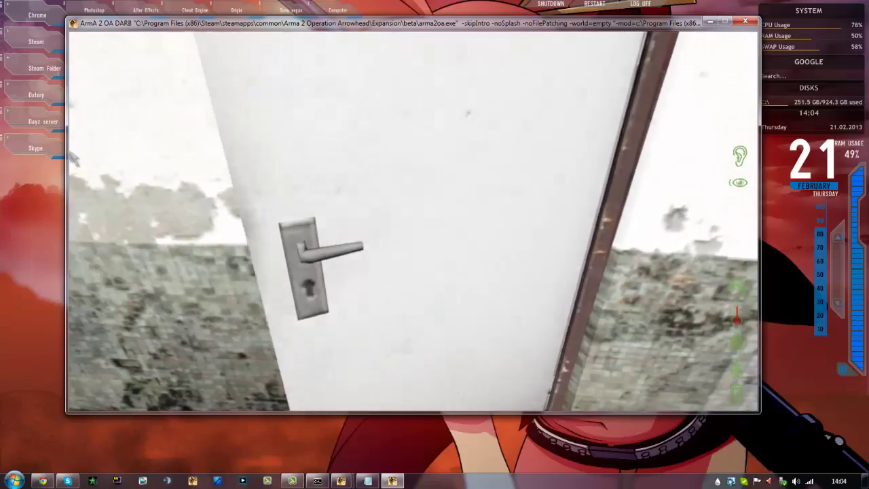
pyautogui.press('w')
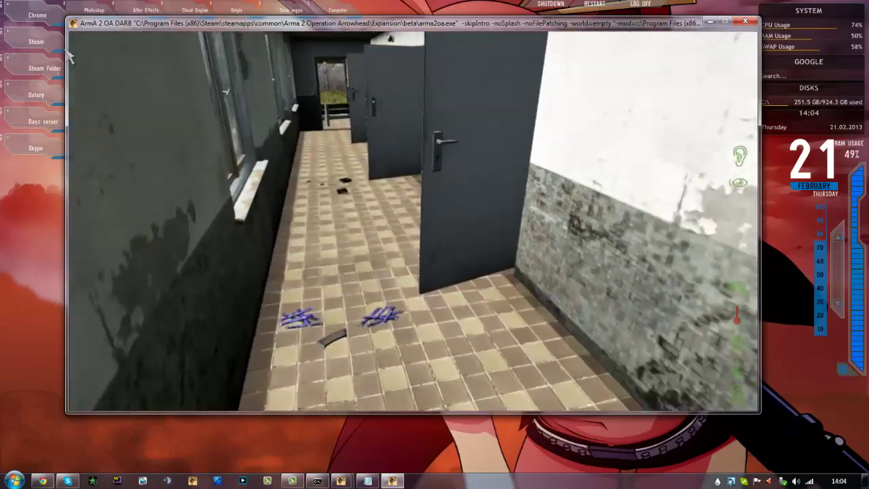
pyautogui.press('w')
pyautogui.press('KP_Enter')
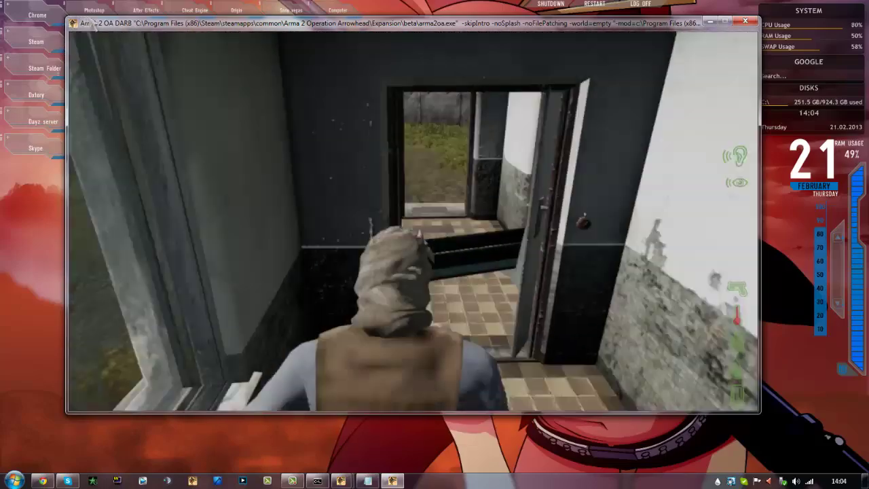
pyautogui.press('w')
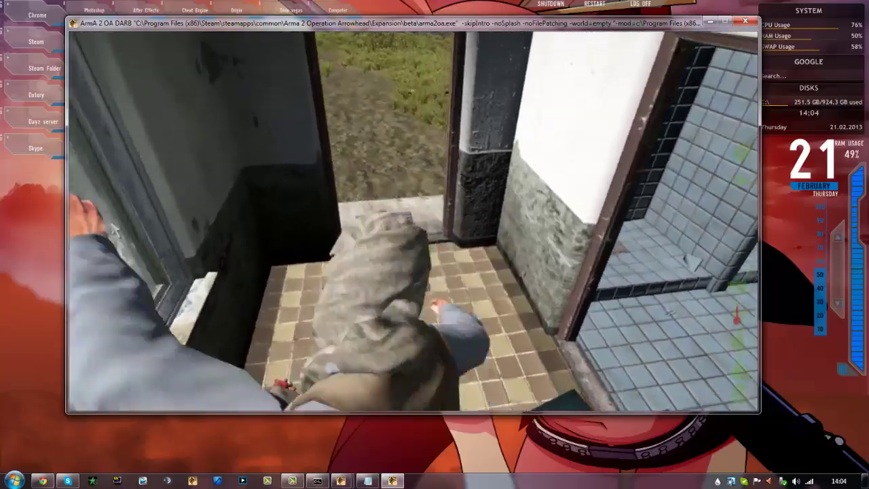
# Leave the building and run through the gate along the road beside the fence
pyautogui.press('w')
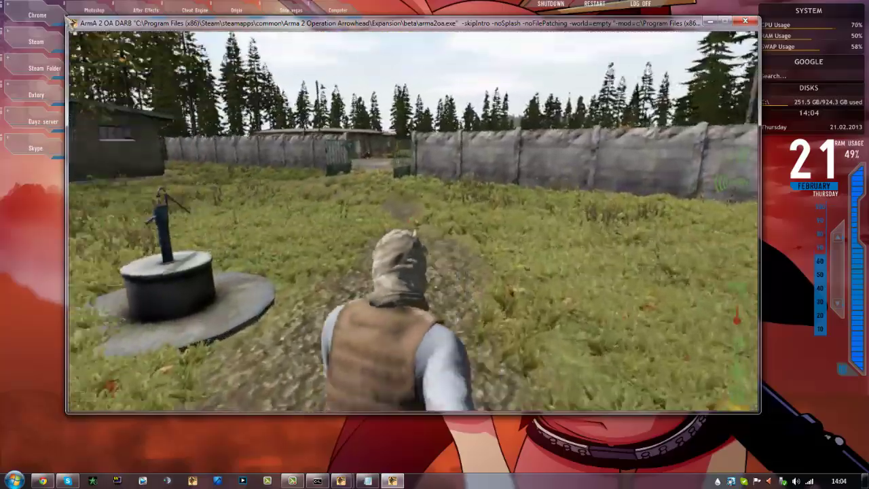
pyautogui.press('w')
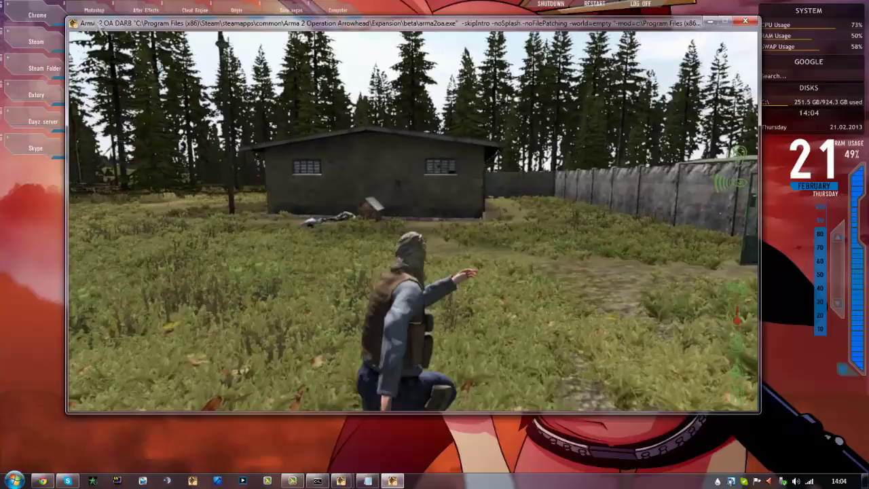
pyautogui.press('w')
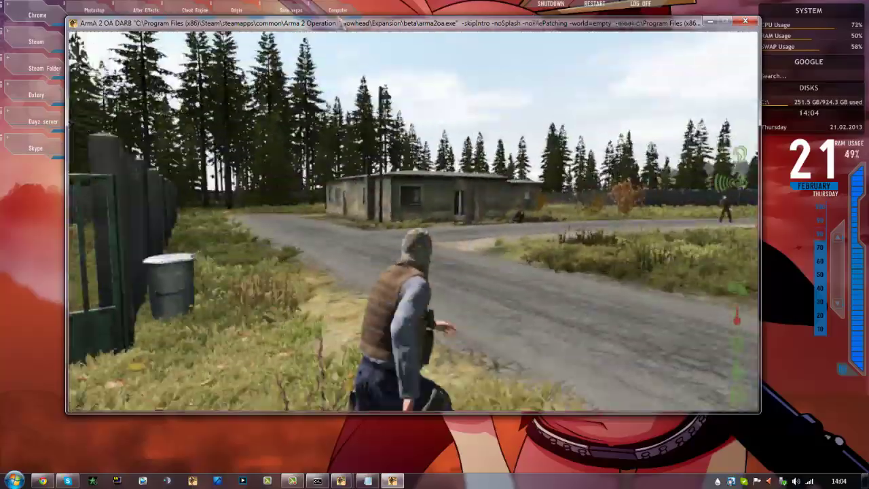
pyautogui.press('w')
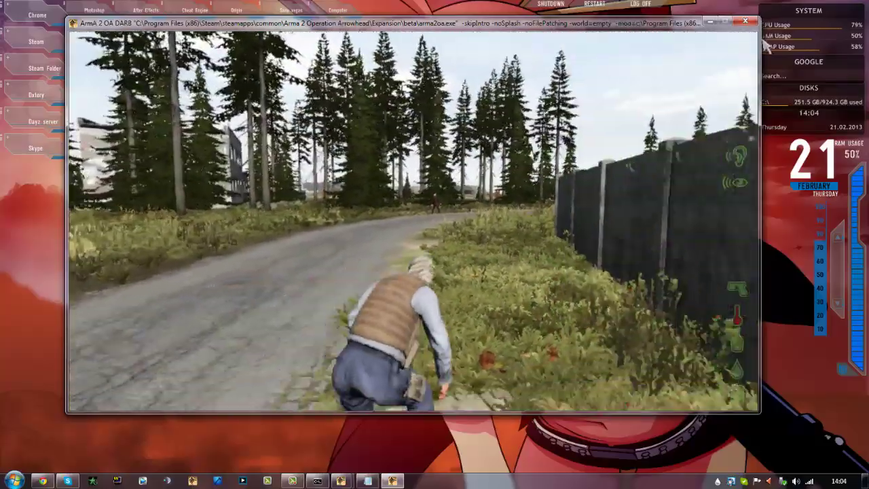
pyautogui.press('w')
pyautogui.press('w')
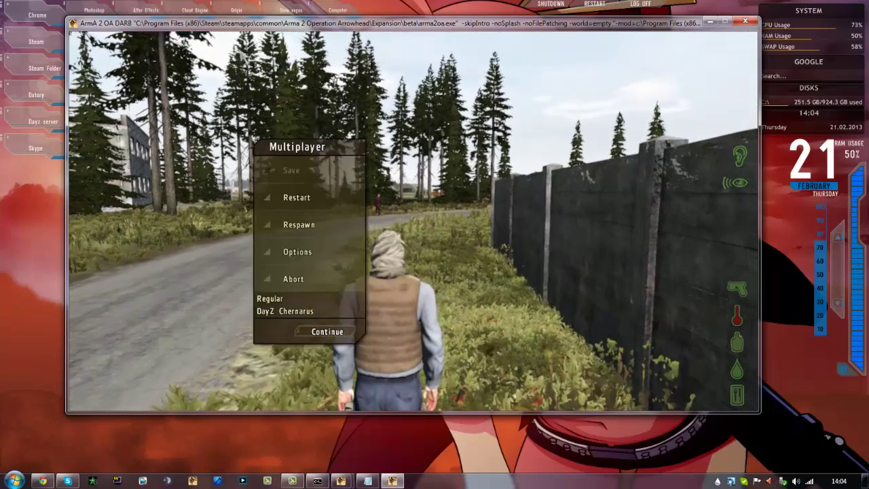
# Resume play and run through the barn gates past the stairs into the barn
pyautogui.click(293, 482)
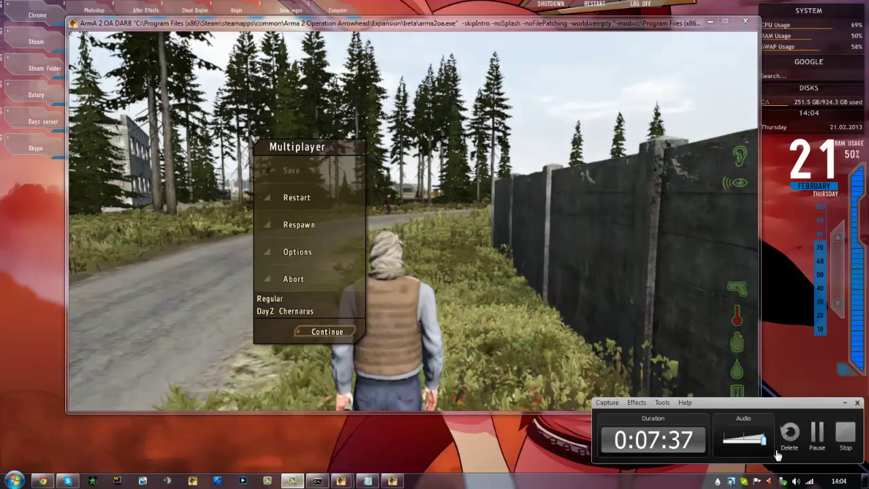
pyautogui.click(820, 440)
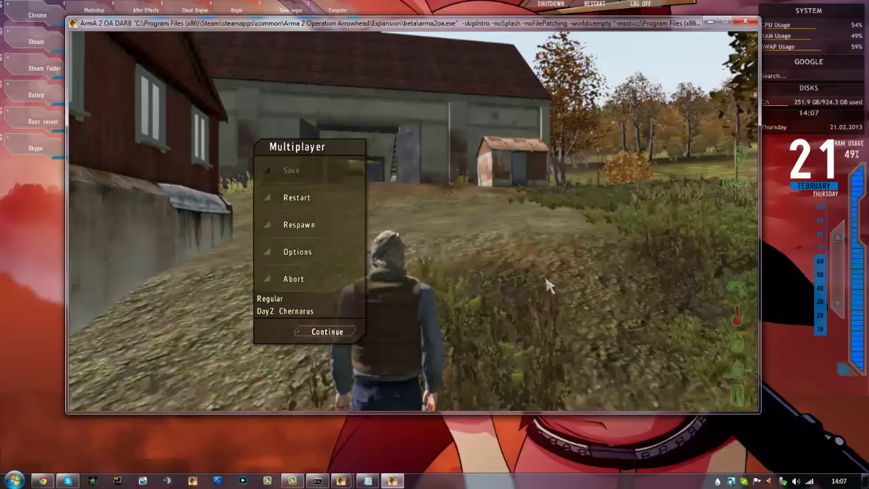
pyautogui.press('Escape')
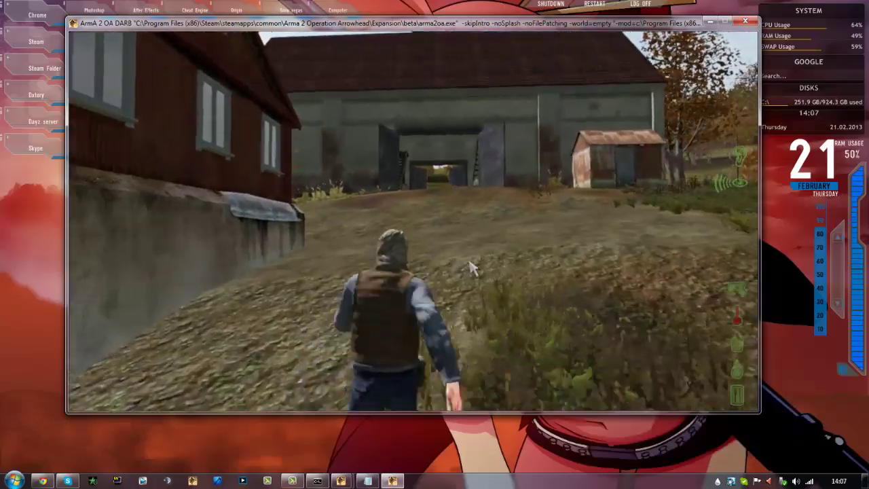
pyautogui.press('w')
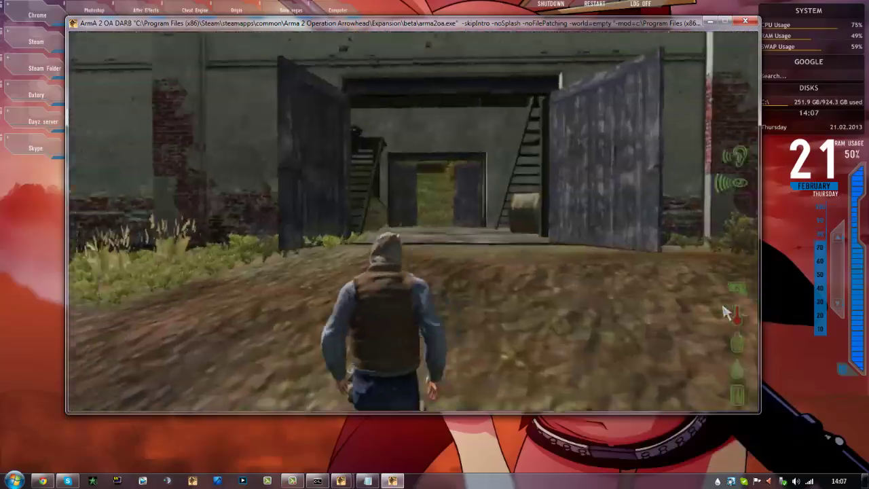
pyautogui.press('w')
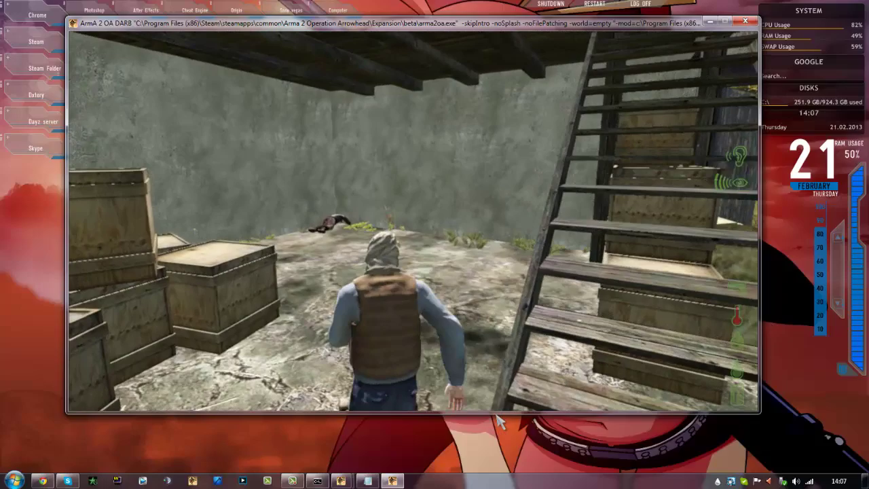
pyautogui.press('w')
pyautogui.press('w')
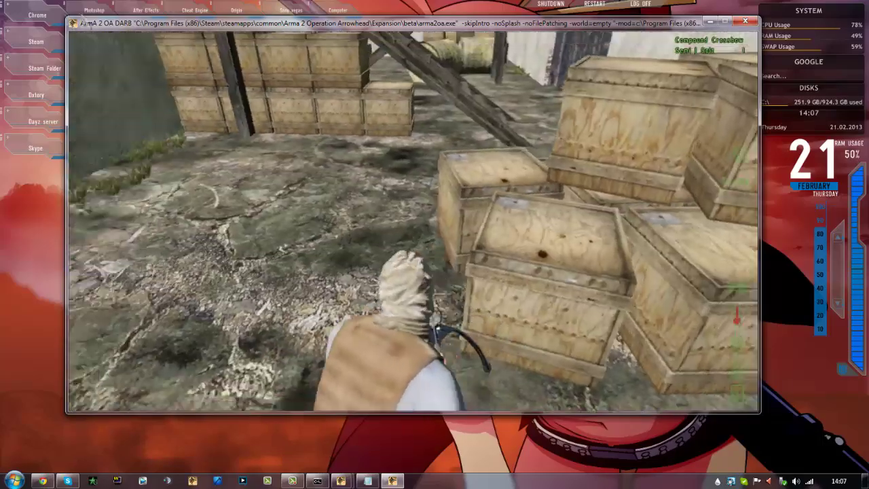
# Move past the crates to the stairs under the hay platform and bring up Take CZ 550
pyautogui.press('w')
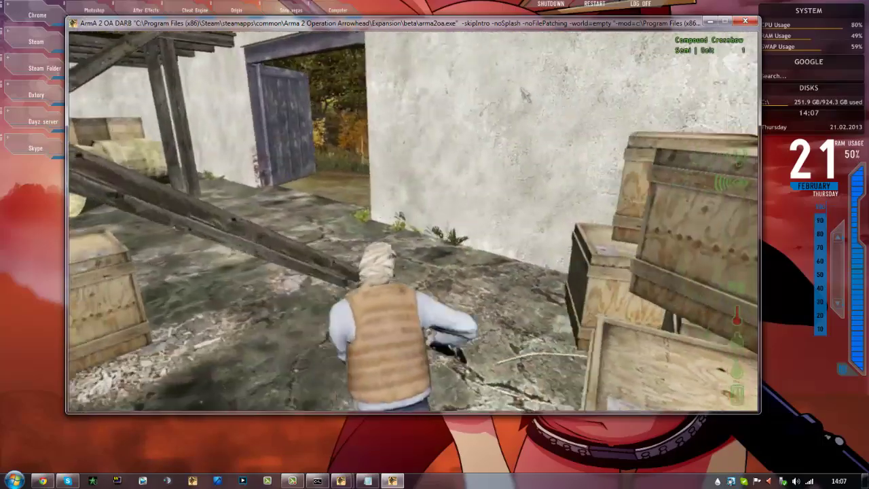
pyautogui.press('w')
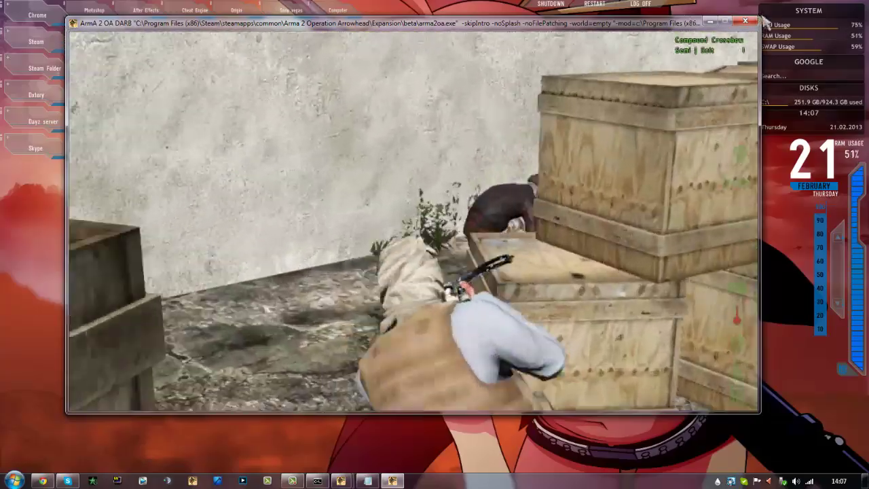
pyautogui.press('w')
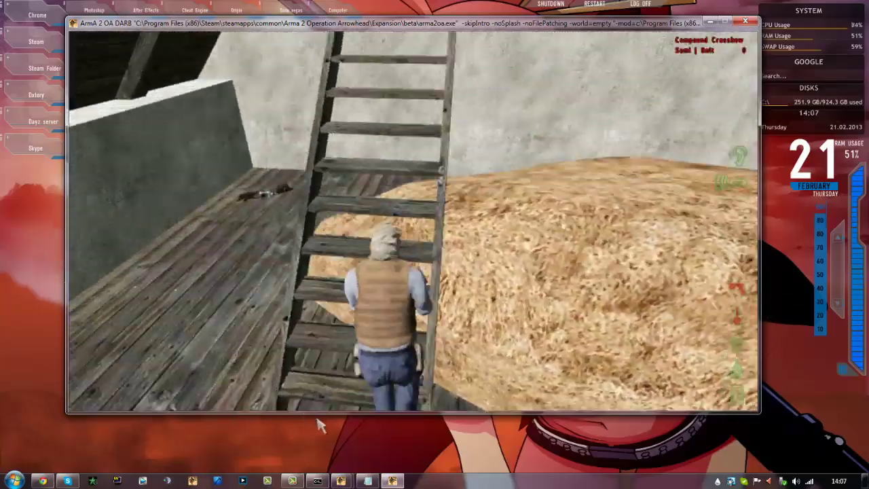
pyautogui.press('w')
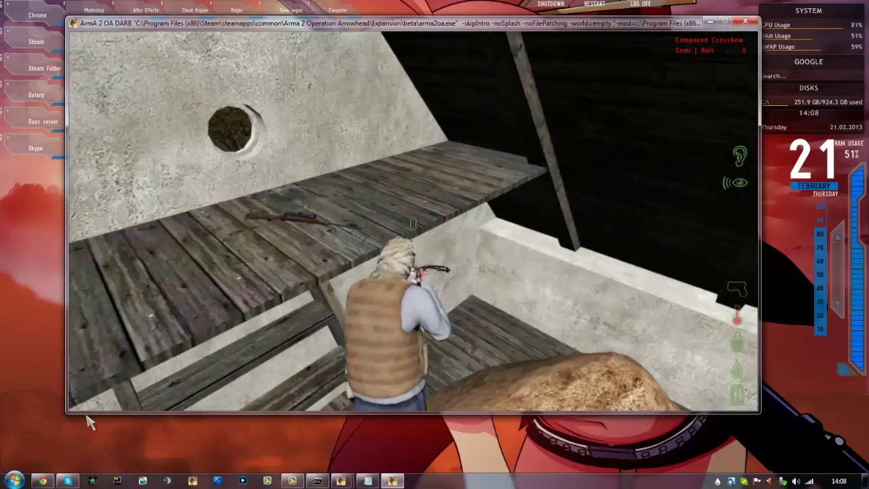
pyautogui.scroll(-1, 68, 408)
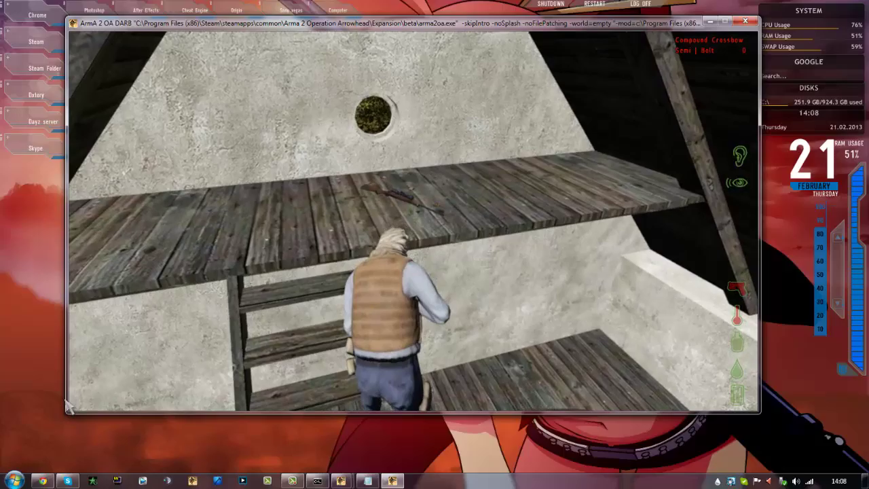
# Take the CZ 550, dropping the crossbow, and climb the wooden stairs to the upper floor
pyautogui.press('w')
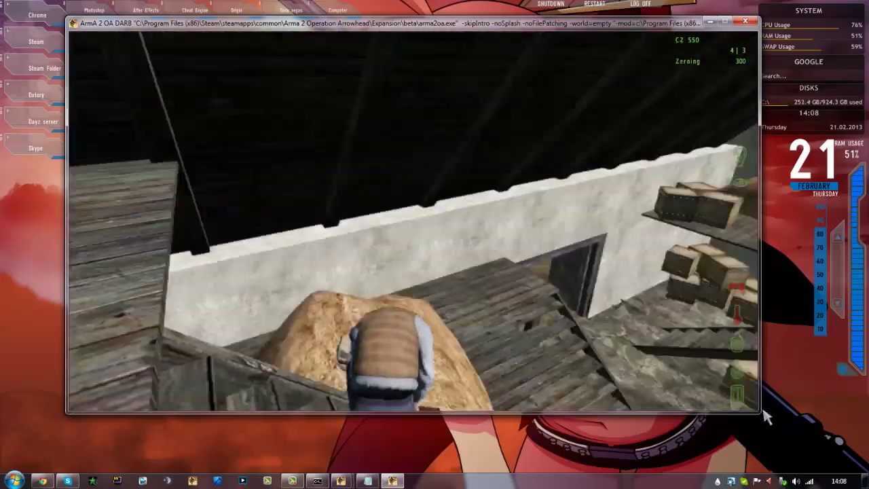
pyautogui.press('w')
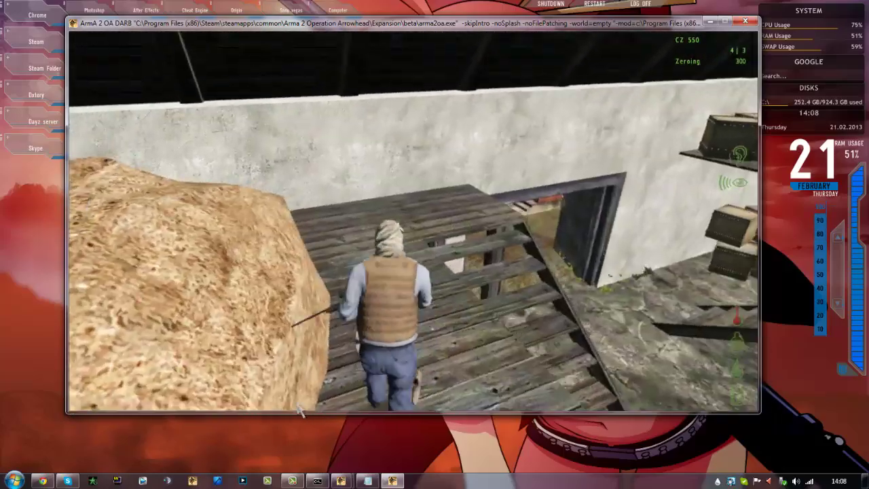
pyautogui.press('w')
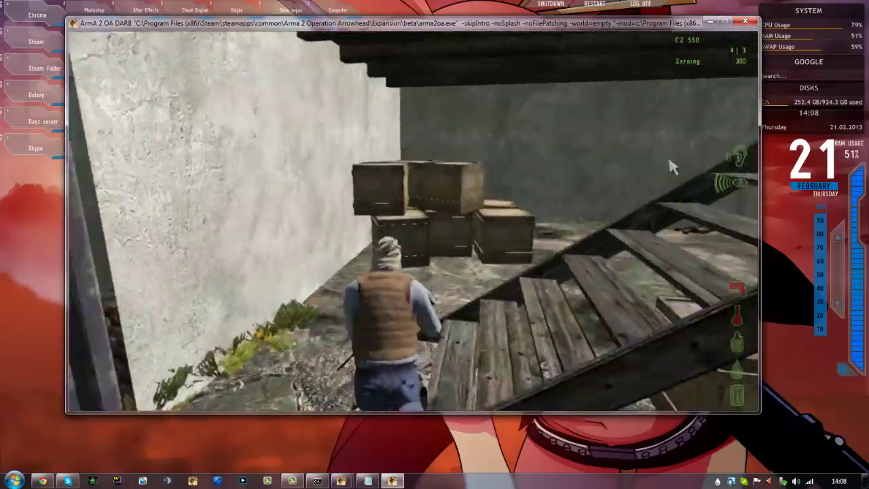
pyautogui.press('w')
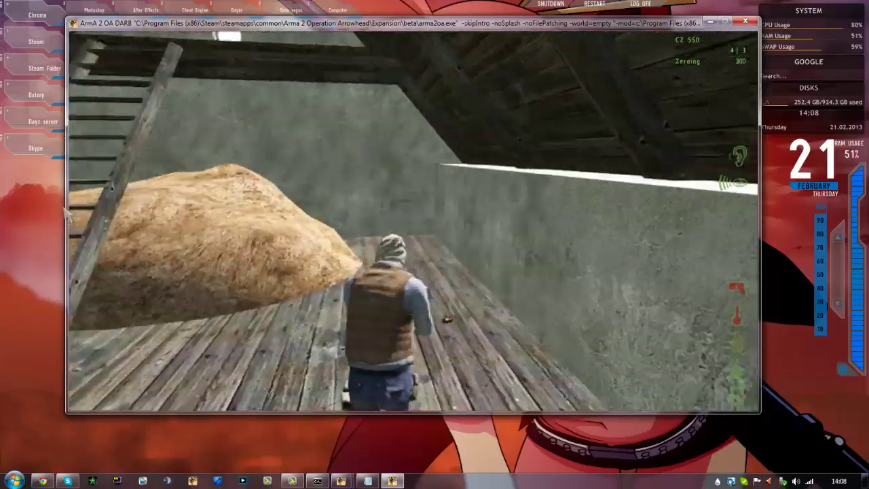
# Climb the ladder into the attic and look over the newly picked-up rifle
pyautogui.press('w')
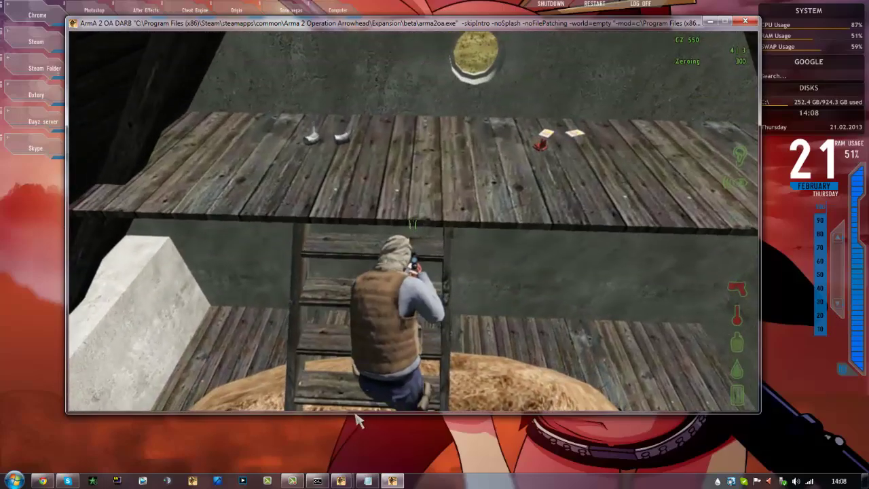
pyautogui.press('w')
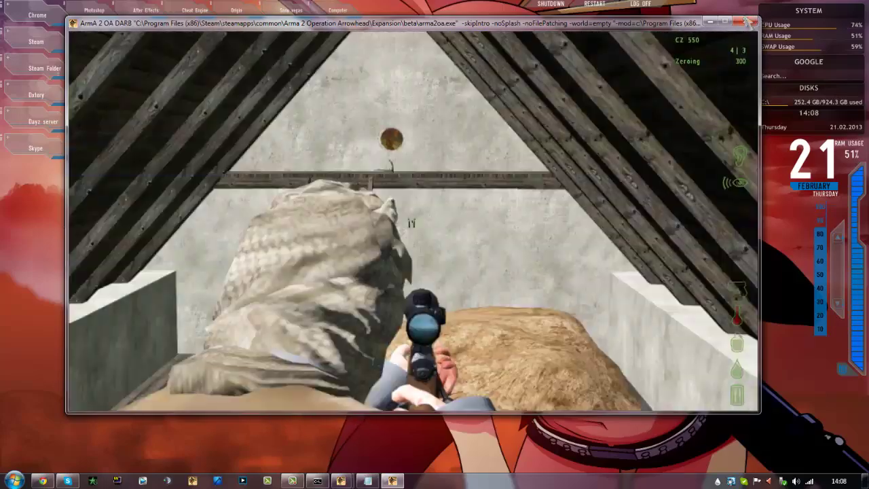
pyautogui.press('w')
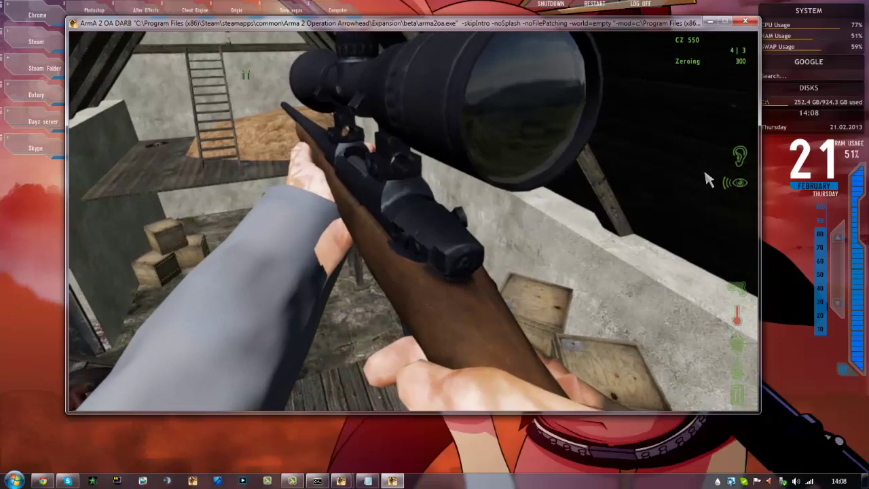
pyautogui.press('w')
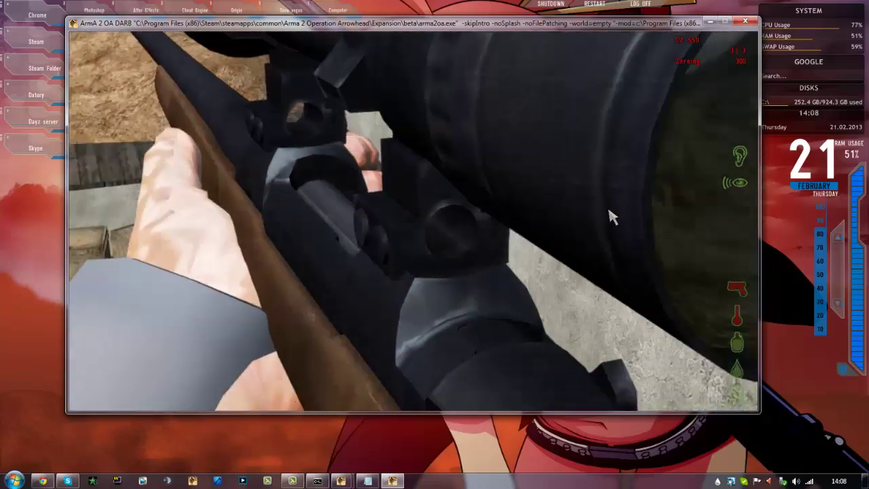
pyautogui.press('w')
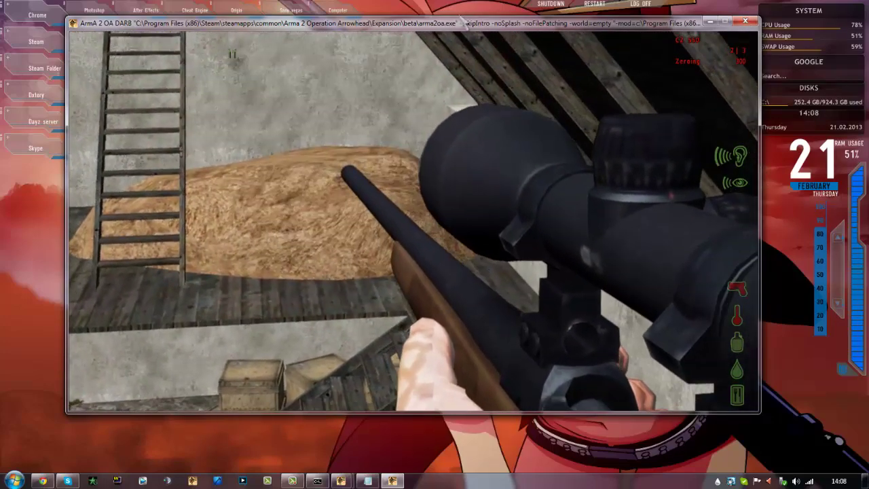
pyautogui.press('w')
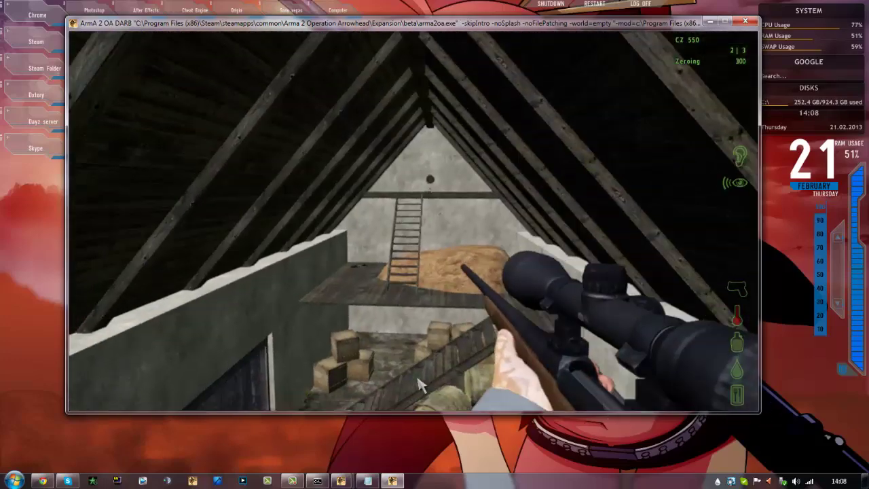
# Leave the barn with the CZ 550 and run past the red house across the field in third person
pyautogui.press('w')
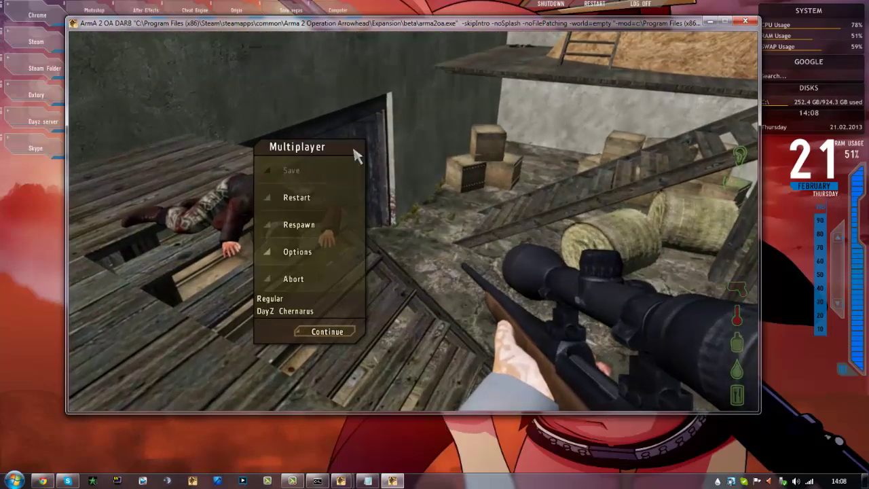
pyautogui.press('Escape')
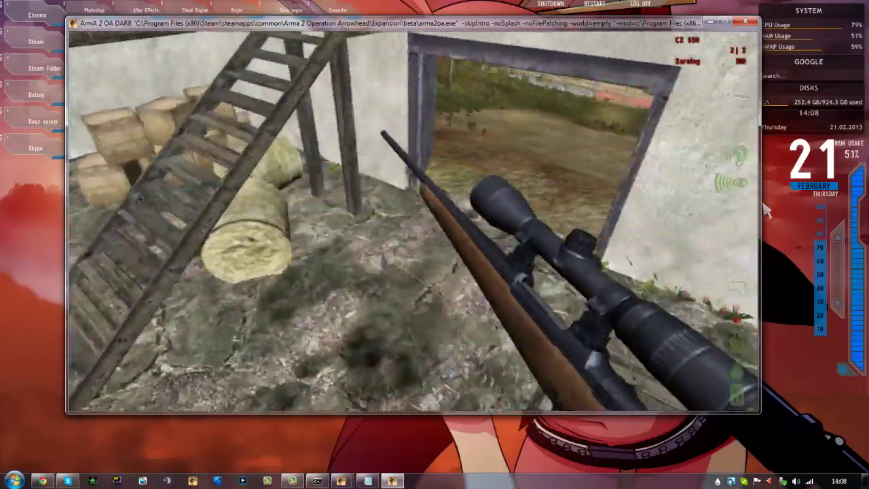
pyautogui.press('w')
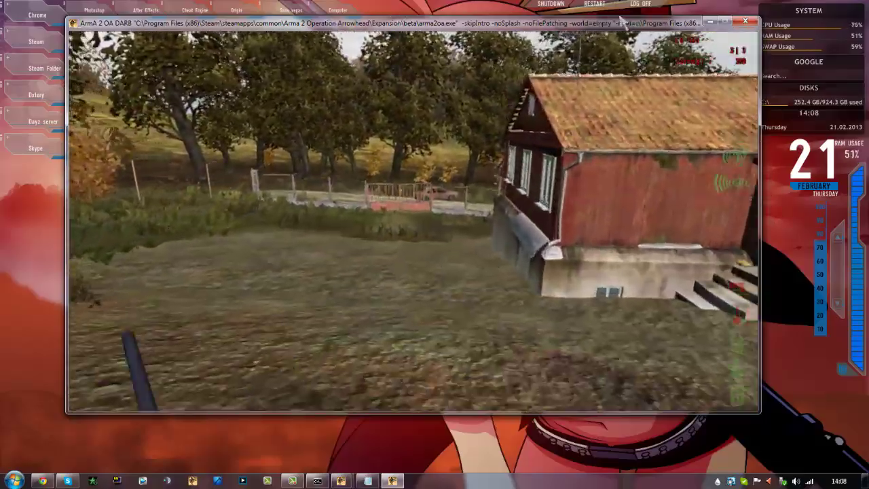
pyautogui.press('w')
pyautogui.press('KP_Enter')
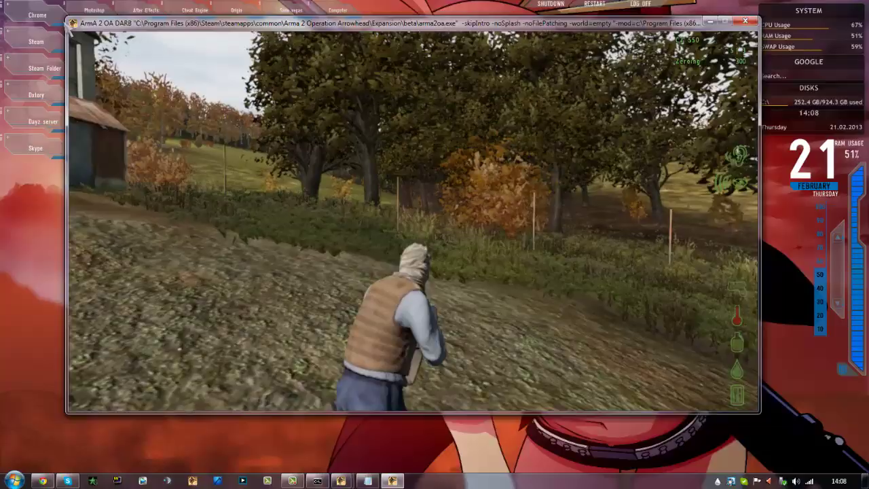
pyautogui.press('w')
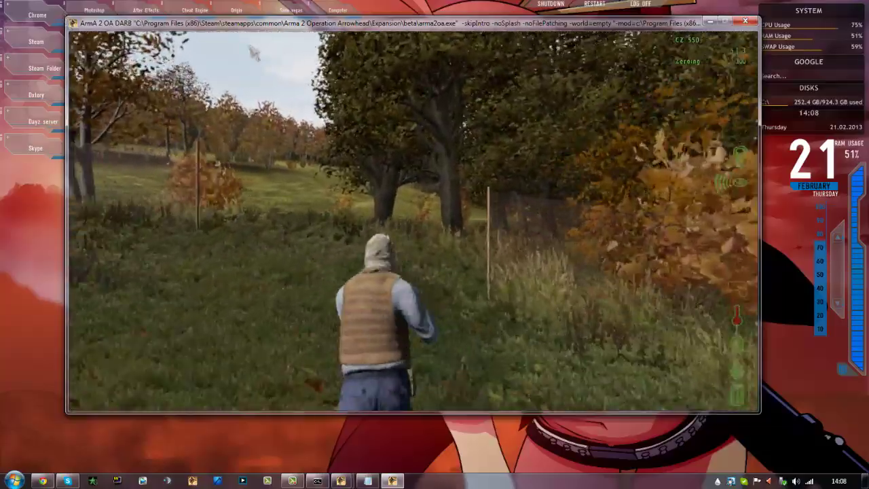
pyautogui.press('w')
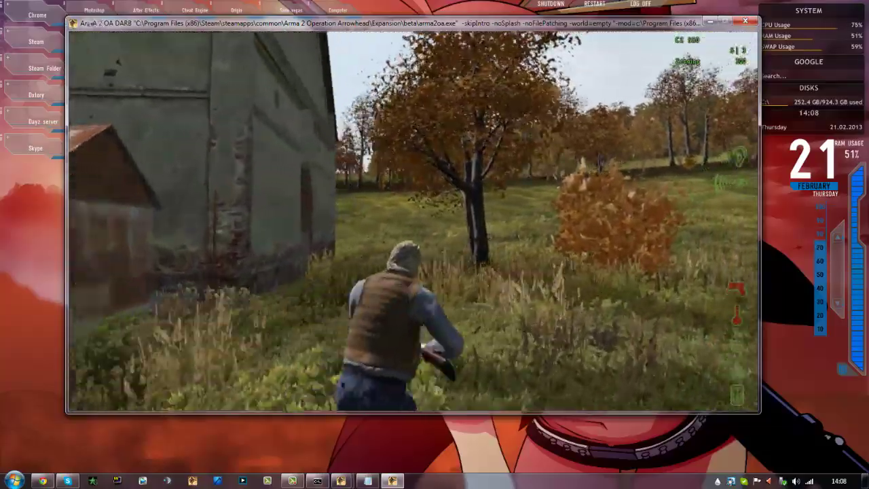
pyautogui.press('w')
pyautogui.press('Escape')
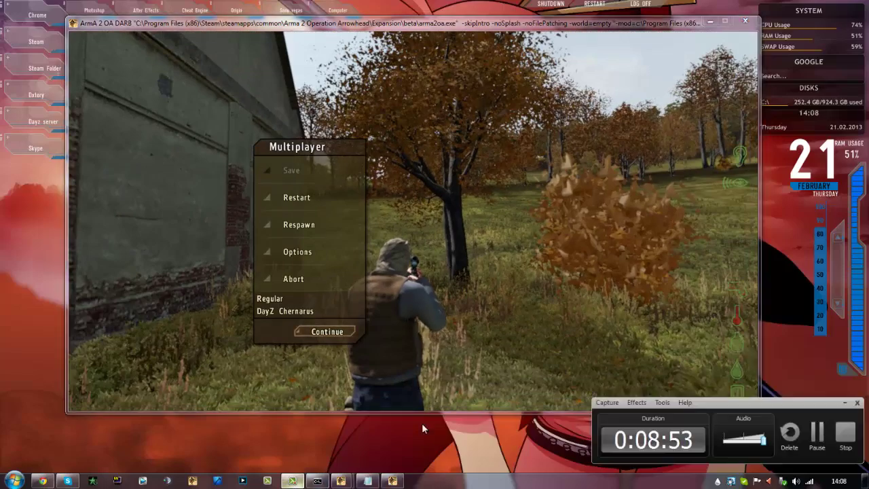